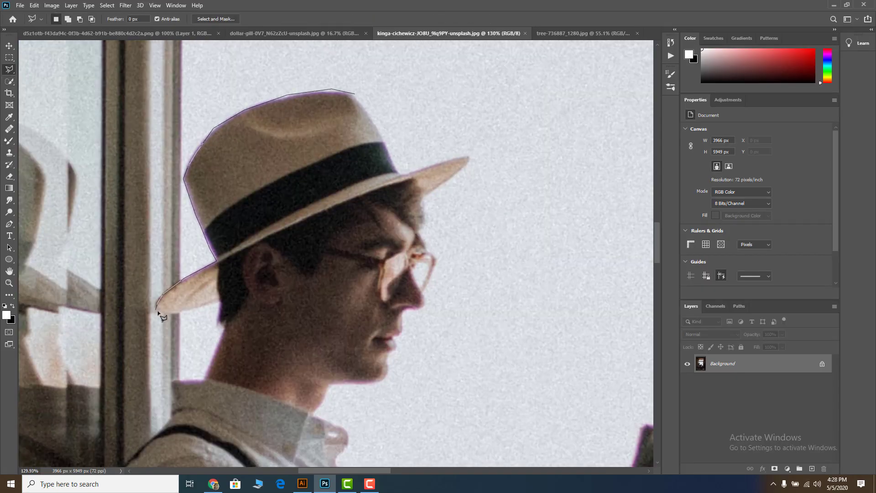
# Step: Outline the reading man with the Polygonal Lasso, from arm, foot and guitar up to his hat
pyautogui.moveTo(170, 386); pyautogui.dragTo(328, 121)
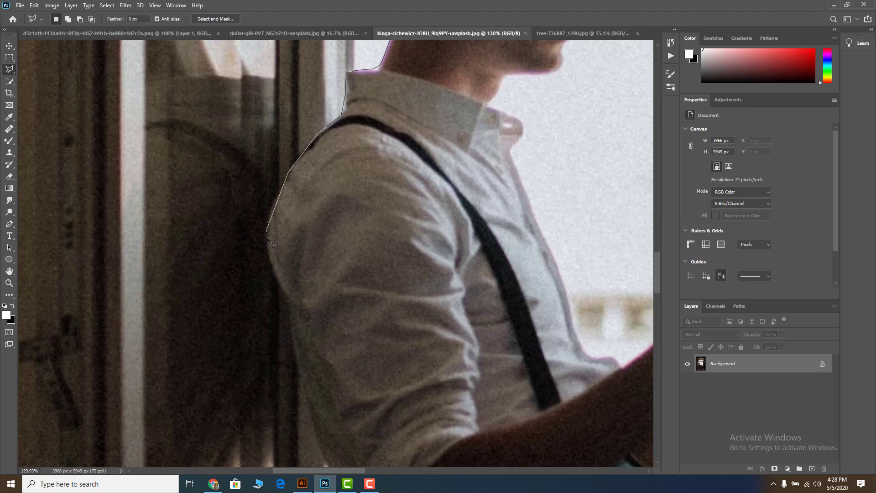
pyautogui.moveTo(299, 371); pyautogui.dragTo(268, 179)
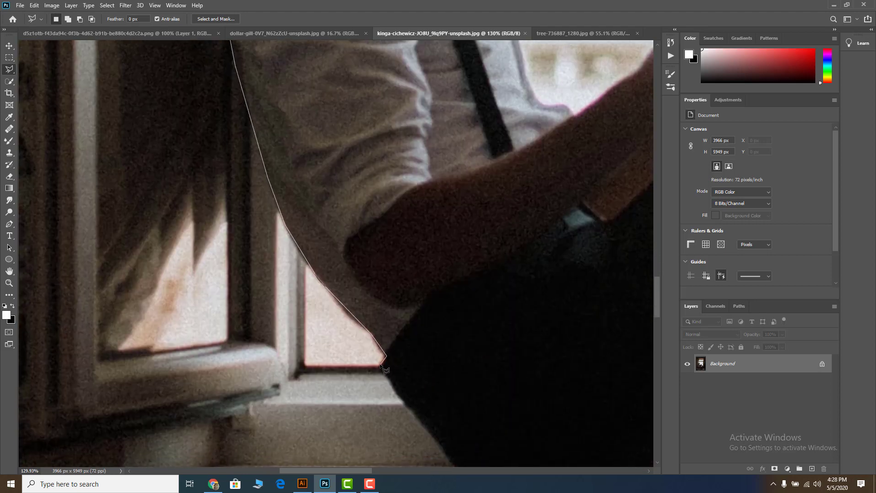
pyautogui.moveTo(385, 370)
pyautogui.mouseDown()
pyautogui.moveTo(254, 196)
pyautogui.moveTo(211, 309)
pyautogui.mouseUp()
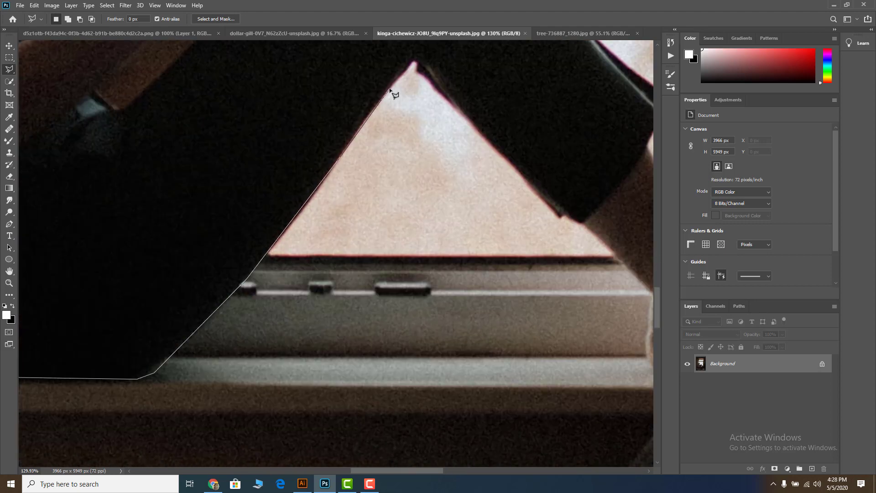
pyautogui.moveTo(627, 247); pyautogui.dragTo(328, 144)
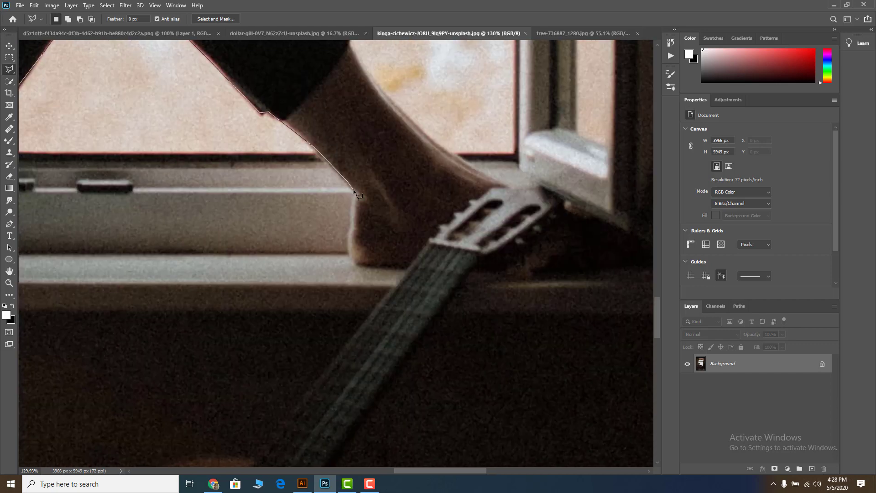
pyautogui.moveTo(412, 113); pyautogui.dragTo(442, 357)
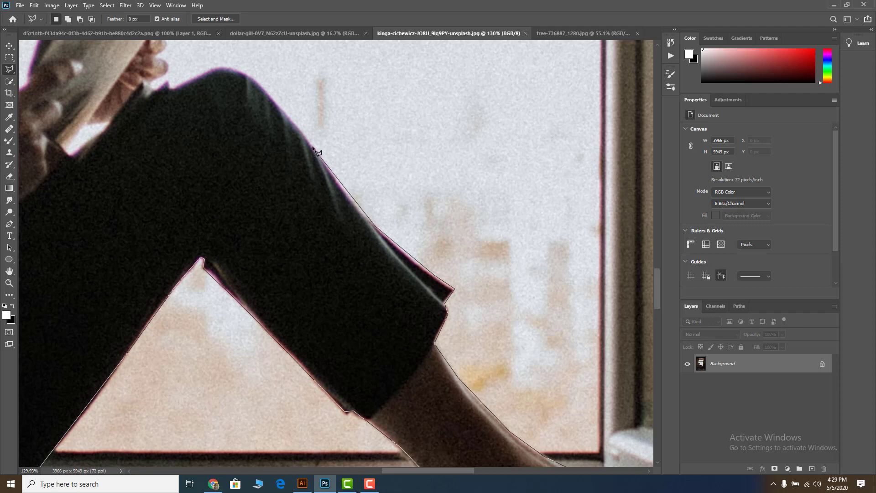
pyautogui.moveTo(168, 55); pyautogui.dragTo(197, 350)
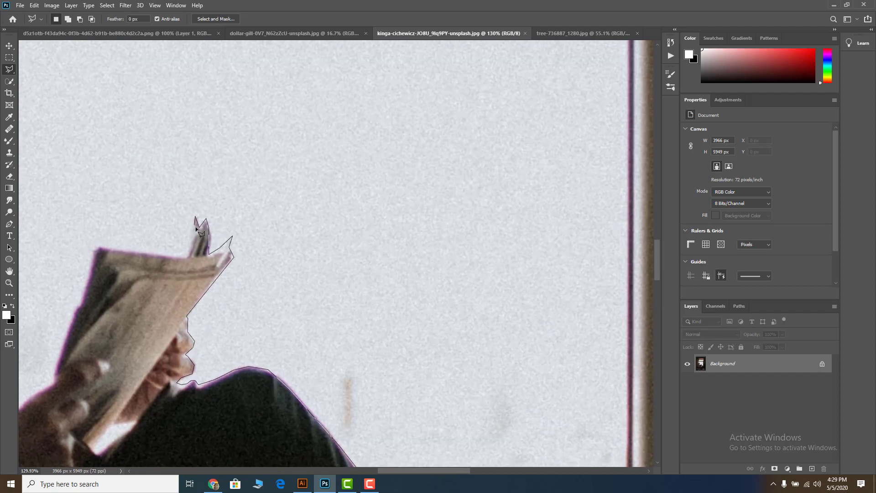
pyautogui.moveTo(98, 249); pyautogui.dragTo(274, 161)
pyautogui.moveTo(175, 331); pyautogui.dragTo(360, 258)
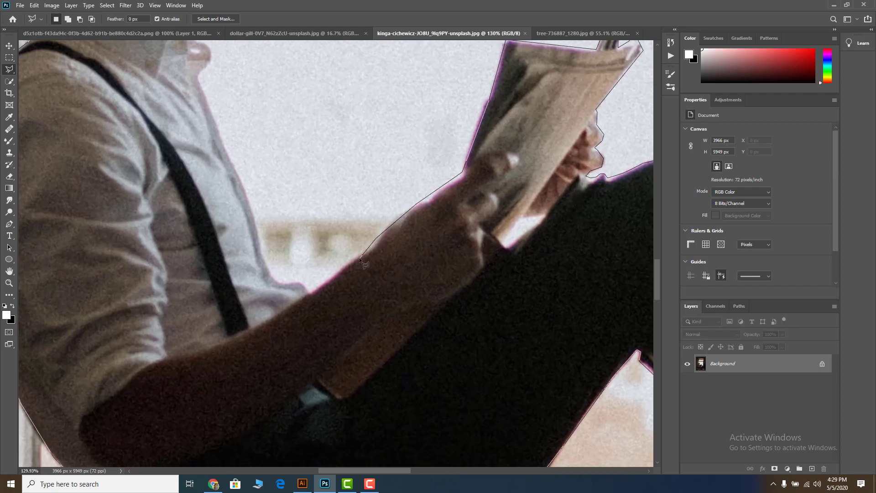
pyautogui.moveTo(218, 128); pyautogui.dragTo(236, 332)
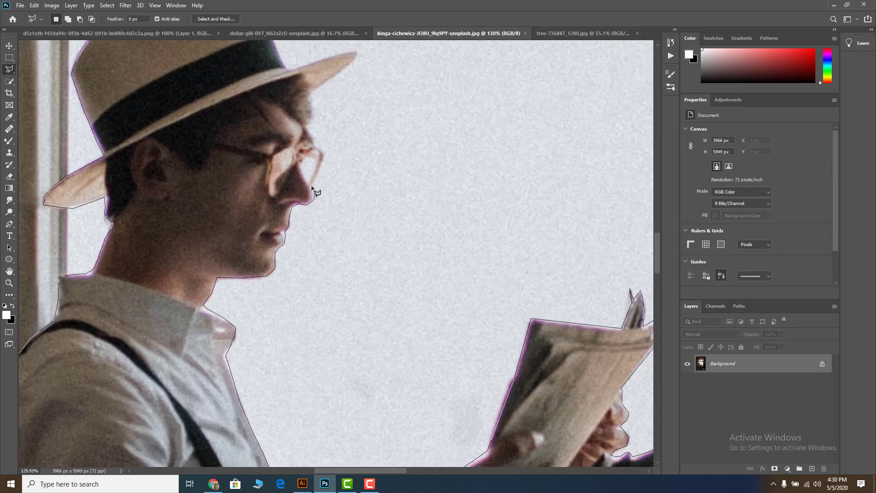
pyautogui.moveTo(295, 65); pyautogui.dragTo(394, 244)
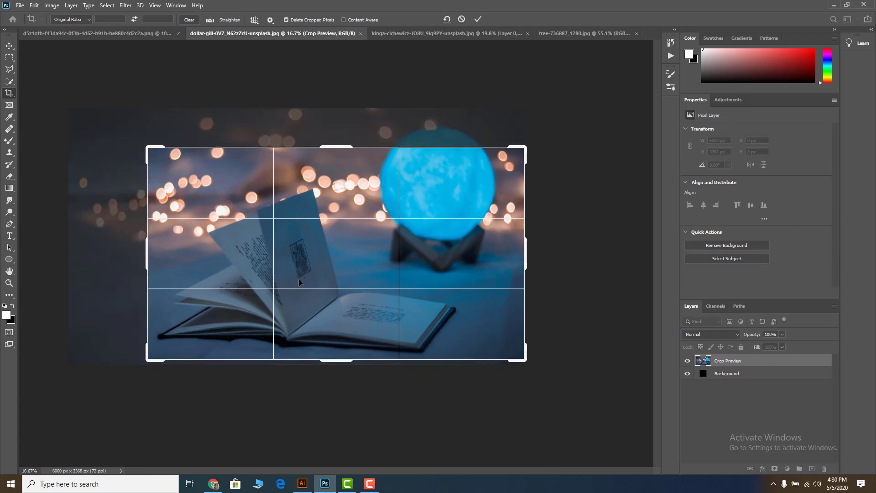
# Step: Crop the open-book photo to a 16:9 frame around the book, then return to the kinga cut-out
pyautogui.click(71, 19)
pyautogui.click(77, 38)
pyautogui.click(71, 19)
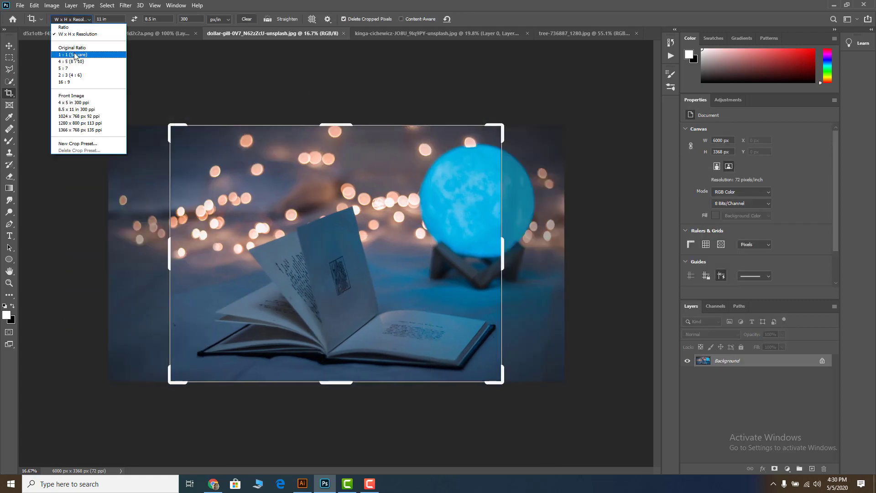
pyautogui.click(69, 82)
pyautogui.moveTo(63, 101); pyautogui.dragTo(153, 152)
pyautogui.moveTo(329, 265); pyautogui.dragTo(343, 280)
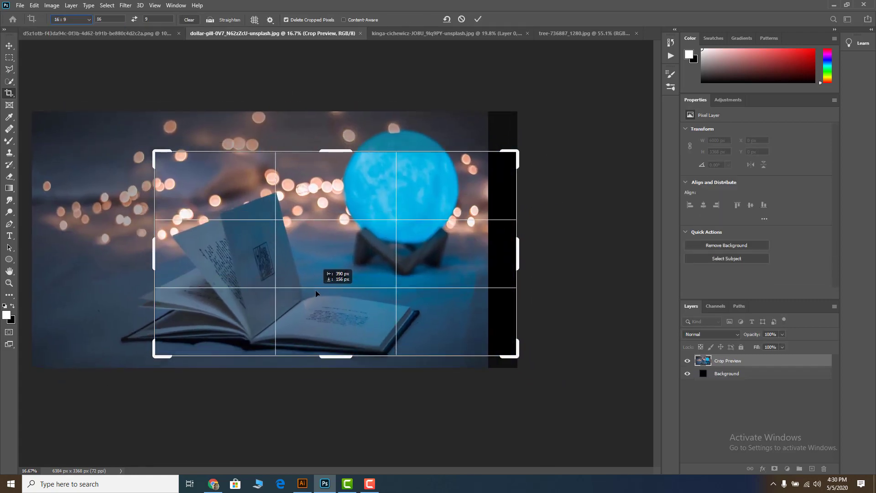
pyautogui.press('Return')
pyautogui.click(427, 36)
pyautogui.press('Escape')
# Step: Move the cut-out man into the book photo, scaled tiny and slightly tilted on the page
pyautogui.press('v')
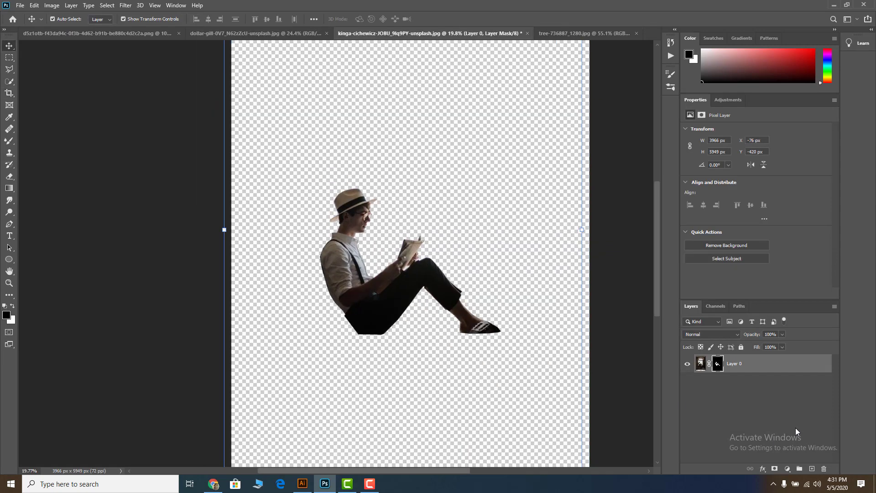
pyautogui.click(726, 364)
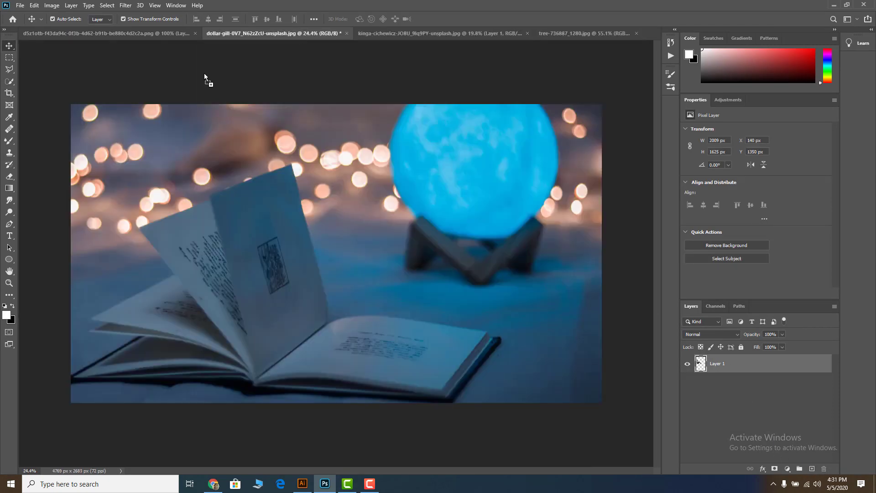
pyautogui.moveTo(410, 297); pyautogui.dragTo(366, 274)
pyautogui.moveTo(480, 381)
pyautogui.mouseDown()
pyautogui.moveTo(410, 327)
pyautogui.moveTo(329, 340)
pyautogui.mouseUp()
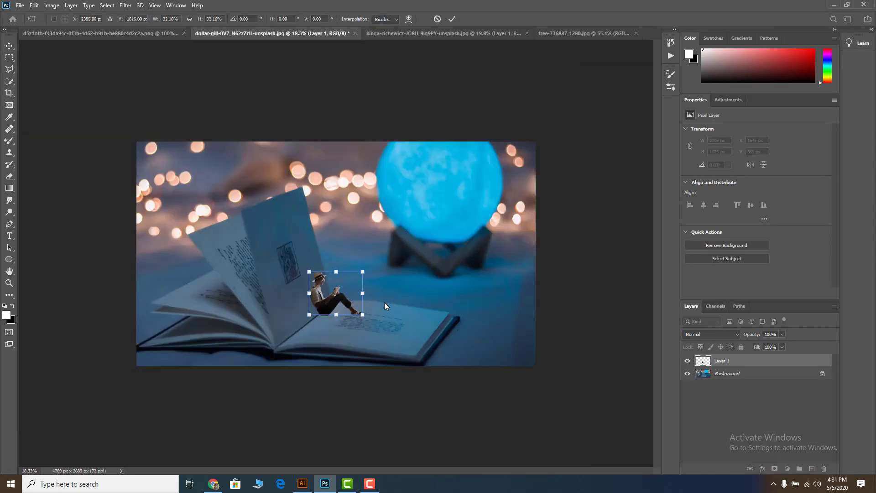
pyautogui.moveTo(371, 279); pyautogui.dragTo(374, 288)
pyautogui.scroll(5, 326, 327)
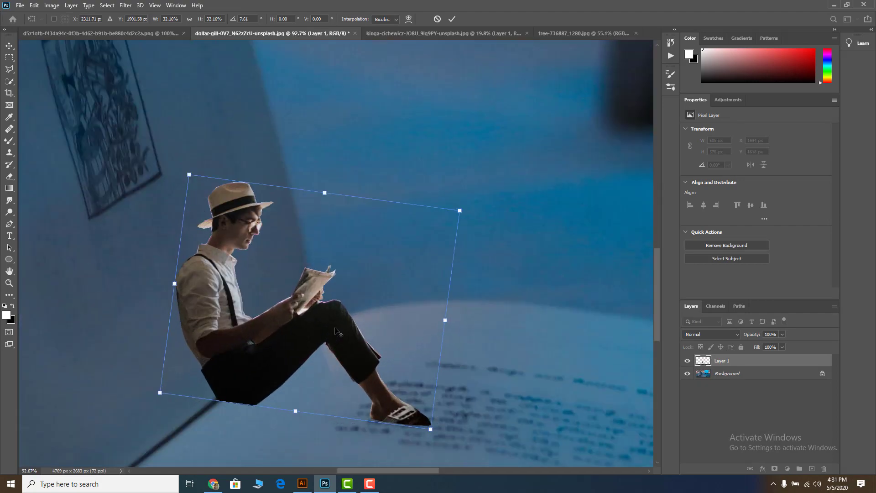
pyautogui.press('Return')
pyautogui.scroll(-6, 374, 216)
pyautogui.scroll(5, 378, 256)
# Step: Bring the lantern into the book photo and size it to sit on the page
pyautogui.hotkey('ctrl', 'Tab')
pyautogui.hotkey('ctrl', 'Tab')
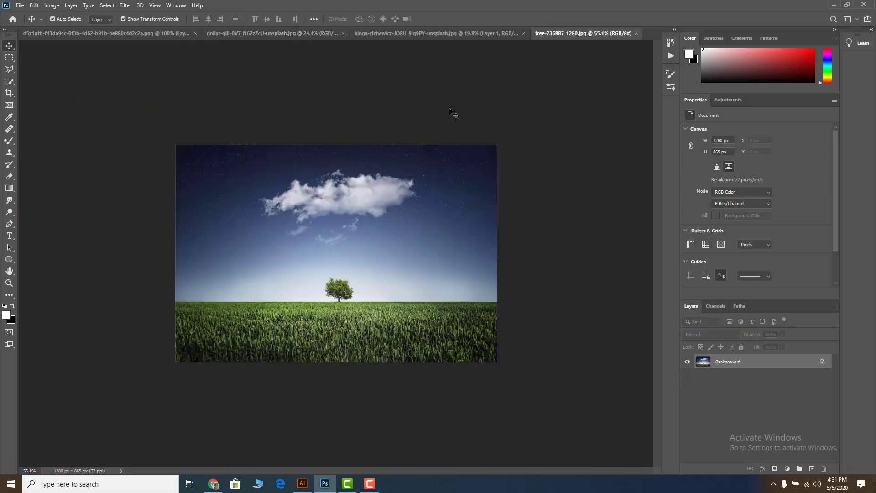
pyautogui.hotkey('ctrl', 'Tab')
pyautogui.moveTo(352, 256); pyautogui.dragTo(461, 327)
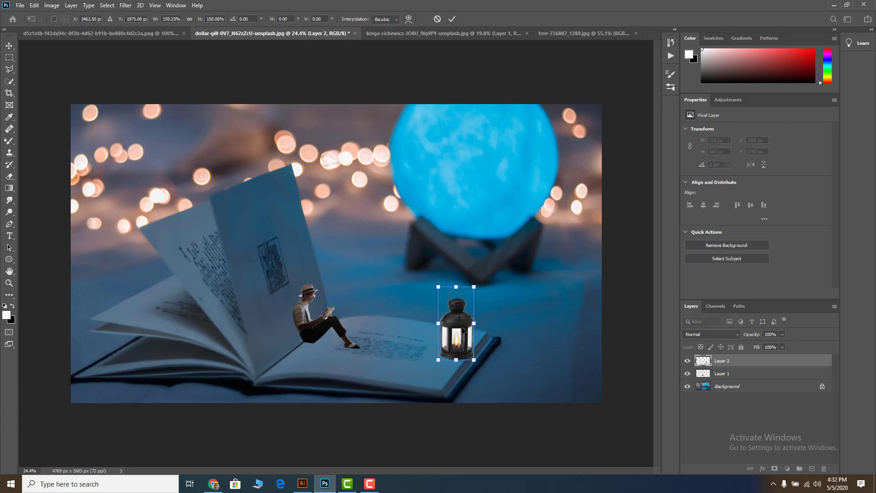
pyautogui.moveTo(477, 362); pyautogui.dragTo(498, 365)
pyautogui.scroll(-2, 360, 279)
pyautogui.click(9, 93)
# Step: Crop the composite tightly around book and figures at Original Ratio, discarding an 11 x 8.5 in crop
pyautogui.click(71, 20)
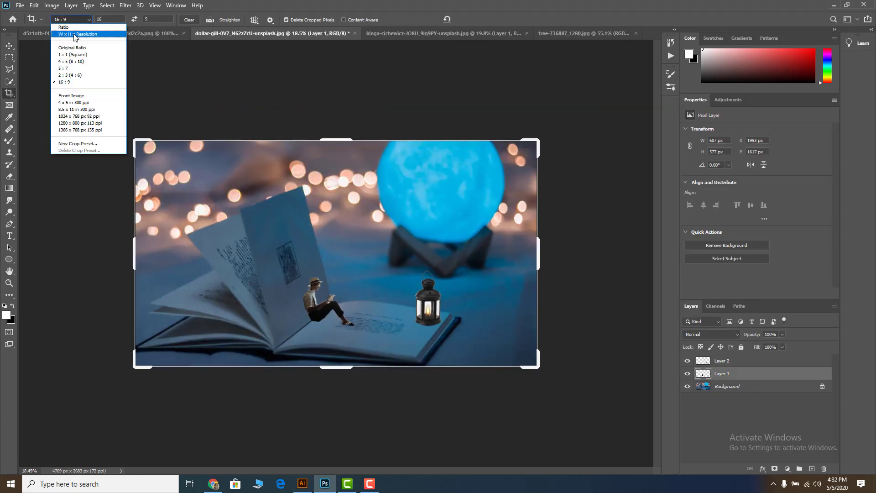
pyautogui.click(119, 110)
pyautogui.moveTo(355, 261); pyautogui.dragTo(336, 262)
pyautogui.press('Return')
pyautogui.hotkey('ctrl', 'z')
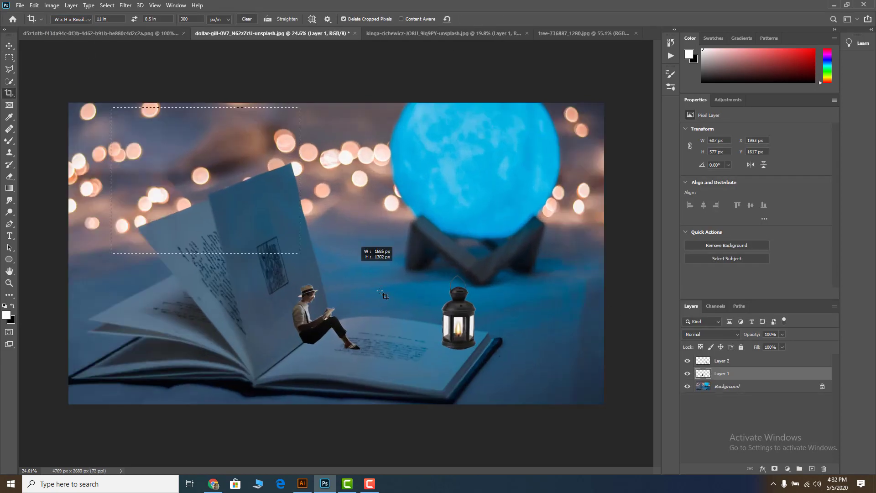
pyautogui.click(71, 19)
pyautogui.click(69, 44)
pyautogui.moveTo(286, 225); pyautogui.dragTo(284, 207)
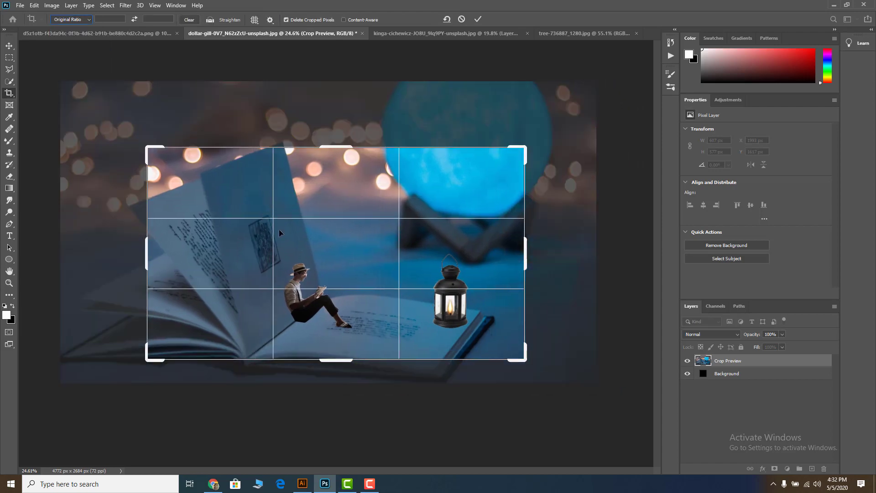
pyautogui.press('Return')
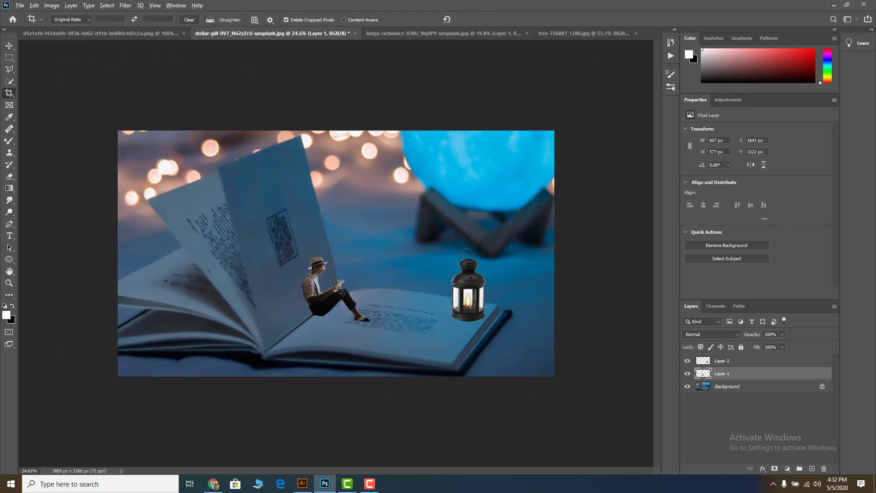
# Step: Scale the lantern down slightly with Free Transform
pyautogui.hotkey('ctrl', 't')
pyautogui.press('Return')
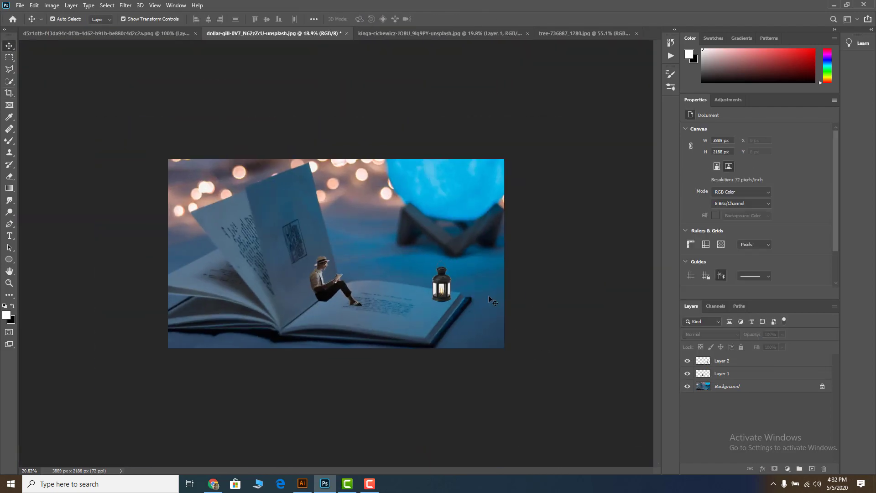
pyautogui.scroll(3, 257, 276)
pyautogui.press('l')
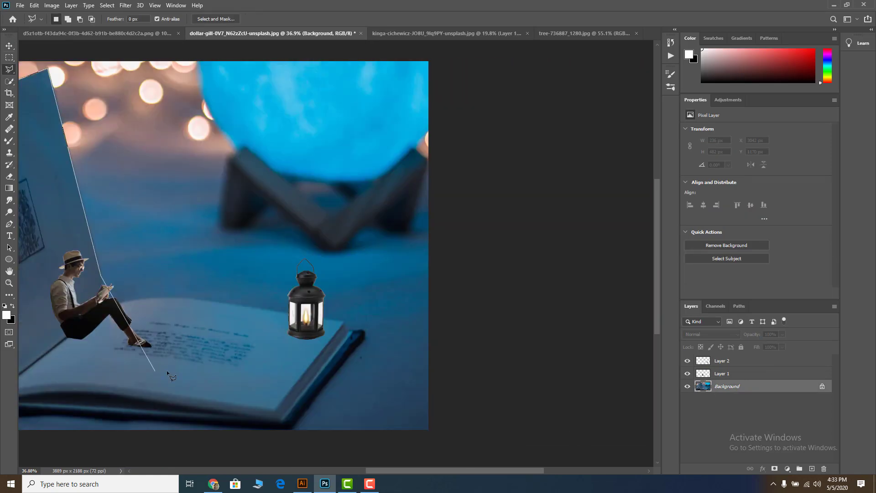
# Step: Outline the open book and copy it onto its own layer
pyautogui.moveTo(364, 275); pyautogui.dragTo(362, 328)
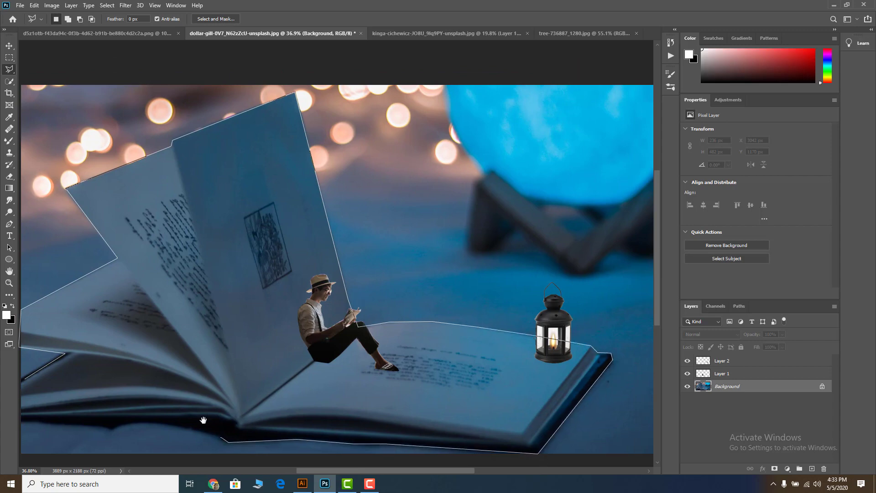
pyautogui.moveTo(203, 420); pyautogui.dragTo(385, 369)
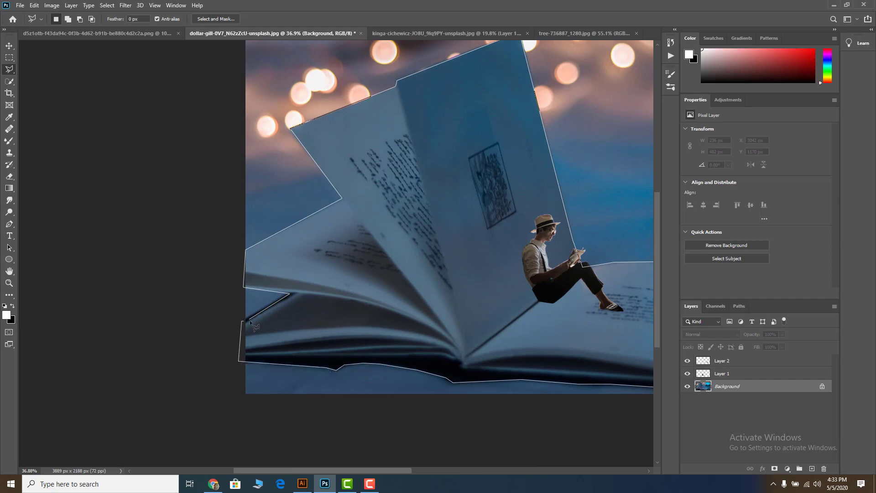
pyautogui.scroll(-3, 255, 327)
pyautogui.hotkey('ctrl', 'j')
# Step: Gaussian Blur the background at radius 11 and add an empty layer for the shadow
pyautogui.click(126, 5)
pyautogui.click(256, 151)
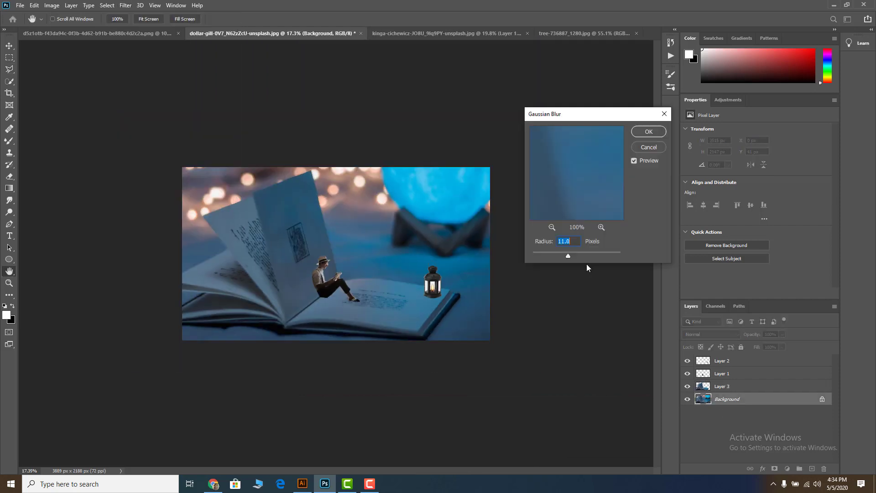
pyautogui.press('Return')
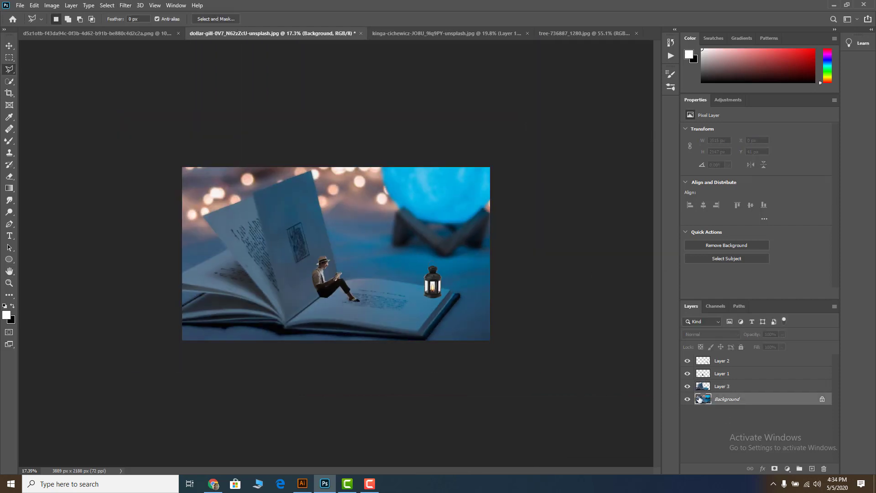
pyautogui.click(726, 360)
# Step: Paint a black shadow beneath the seated man and soften it with Gaussian Blur
pyautogui.scroll(1, 393, 266)
pyautogui.press('b')
pyautogui.click(813, 469)
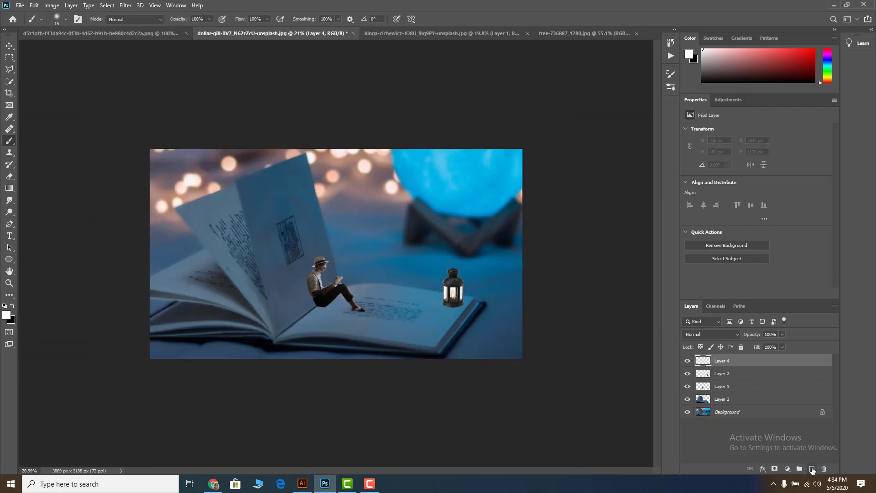
pyautogui.scroll(3, 330, 256)
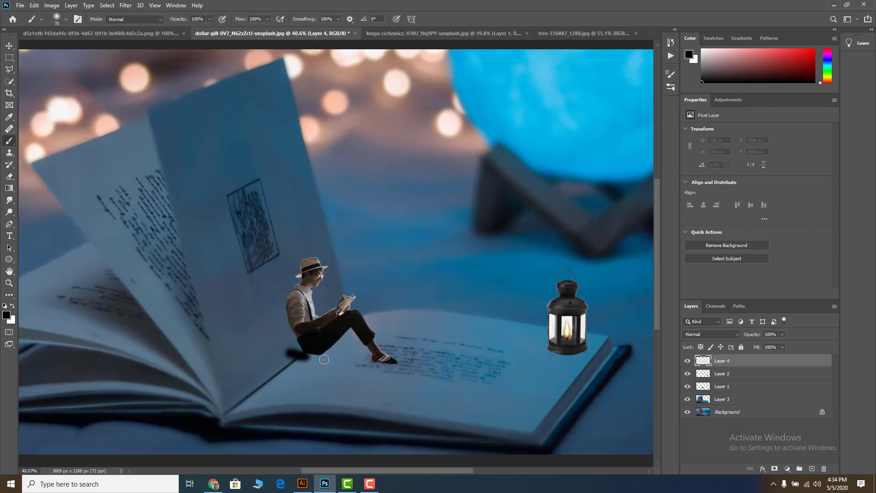
pyautogui.click(126, 5)
pyautogui.moveTo(324, 359)
pyautogui.mouseDown()
pyautogui.moveTo(304, 359)
pyautogui.moveTo(420, 351)
pyautogui.mouseUp()
pyautogui.click(269, 190)
pyautogui.press('Return')
# Step: Duplicate the shadow, widening the copy and shifting it beside the man
pyautogui.press('v')
pyautogui.hotkey('ctrl', 'alt', 't')
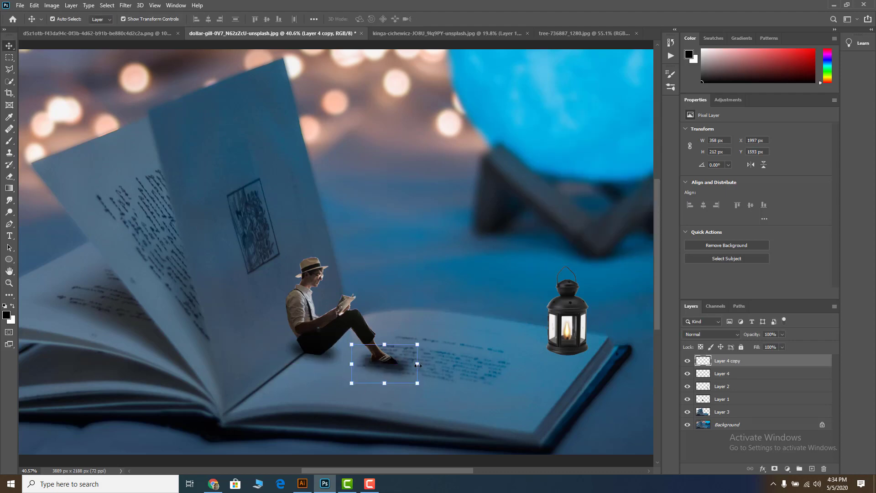
pyautogui.moveTo(366, 361); pyautogui.dragTo(392, 366)
pyautogui.press('Return')
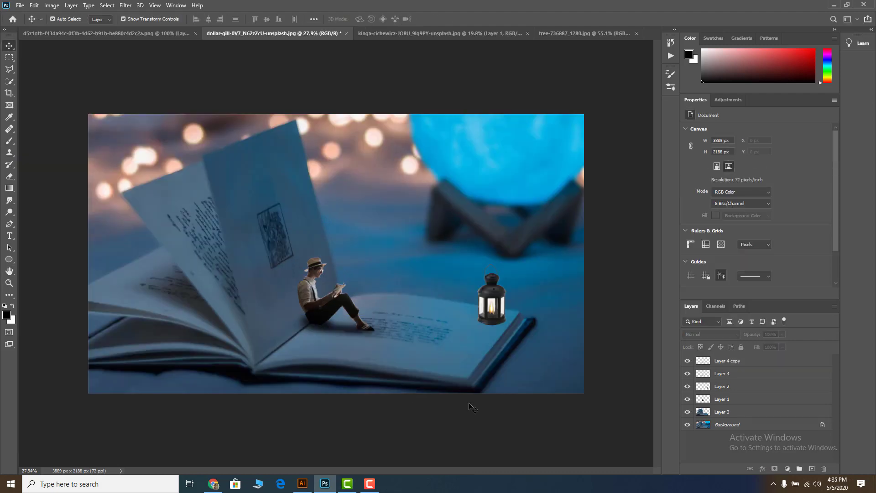
# Step: Rotate and scale a shadow copy up the standing page, then group the three shadow layers into Group 1
pyautogui.scroll(2, 356, 338)
pyautogui.moveTo(356, 339); pyautogui.dragTo(330, 347)
pyautogui.hotkey('ctrl', 't')
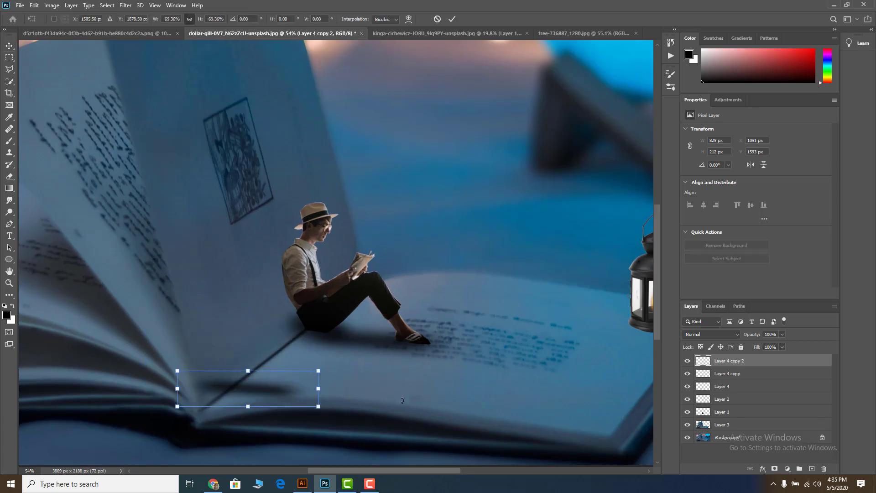
pyautogui.moveTo(319, 389); pyautogui.dragTo(265, 235)
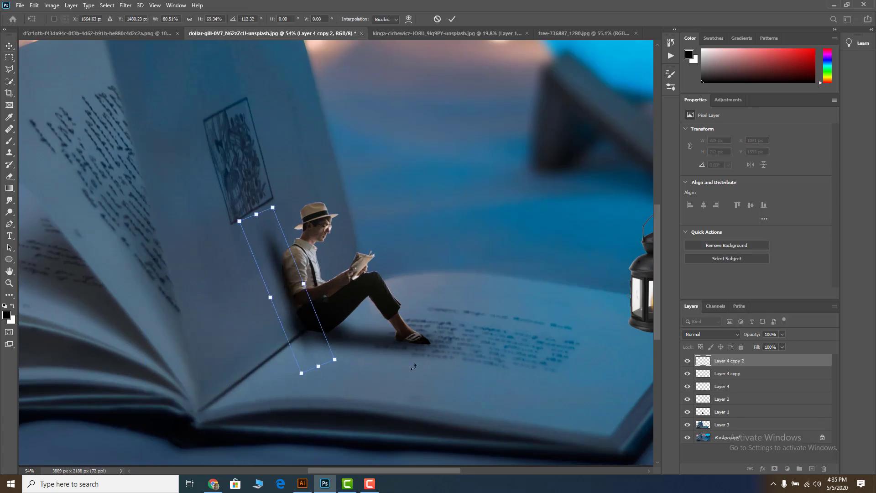
pyautogui.press('Return')
pyautogui.keyDown('shift'); pyautogui.click(726, 386); pyautogui.keyUp('shift')
pyautogui.hotkey('ctrl', 'g')
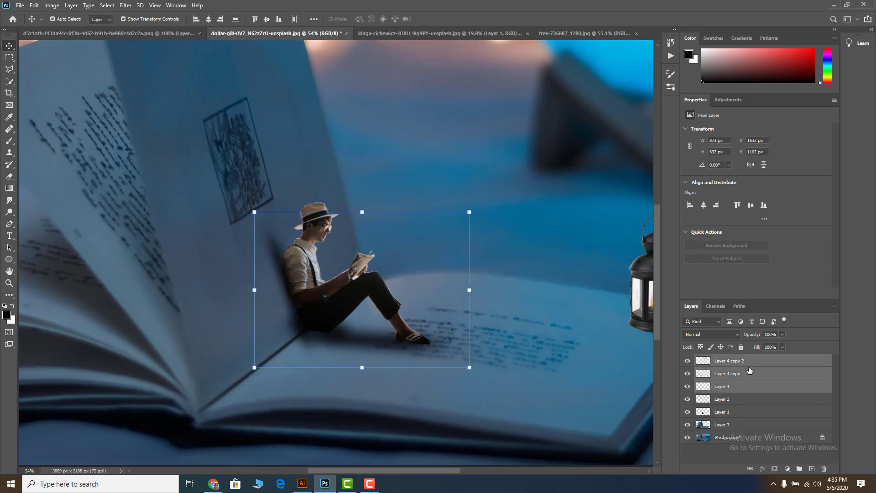
pyautogui.scroll(-2, 347, 273)
pyautogui.scroll(5, 347, 274)
# Step: Smudge the reading man's bottom edges on Layer 1 to blend them into the page
pyautogui.click(722, 385)
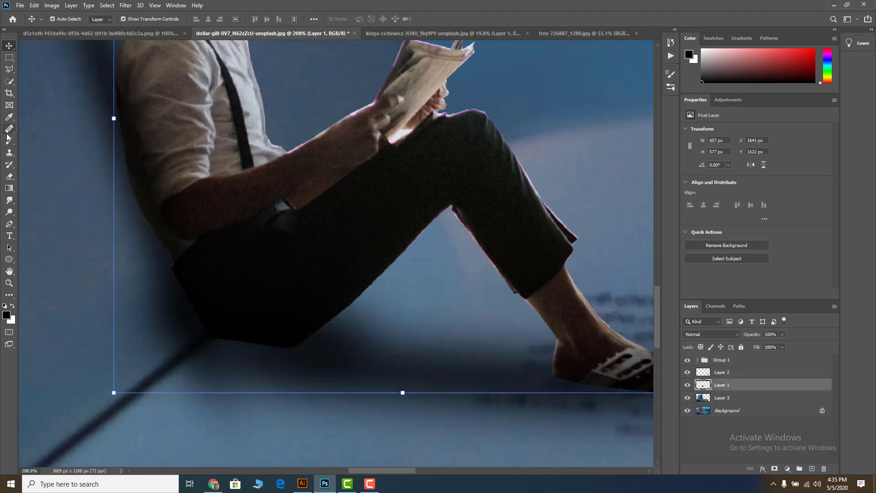
pyautogui.click(6, 191)
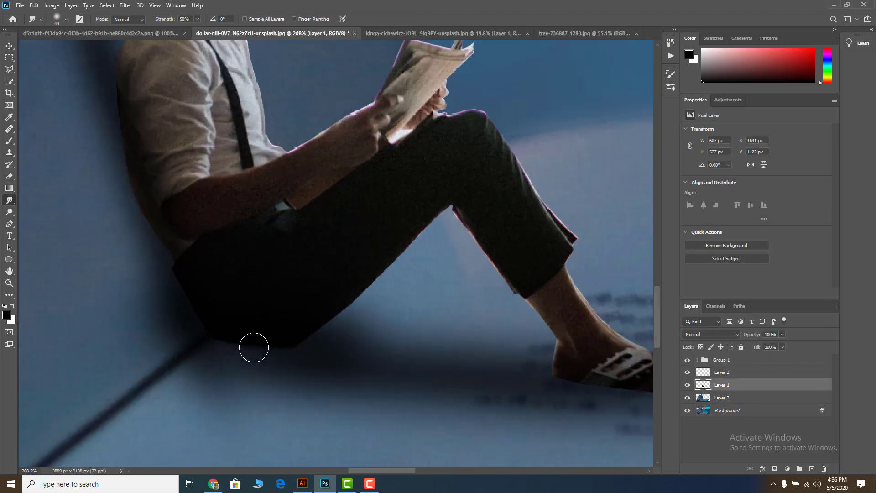
pyautogui.scroll(-2, 254, 347)
pyautogui.scroll(-3, 441, 365)
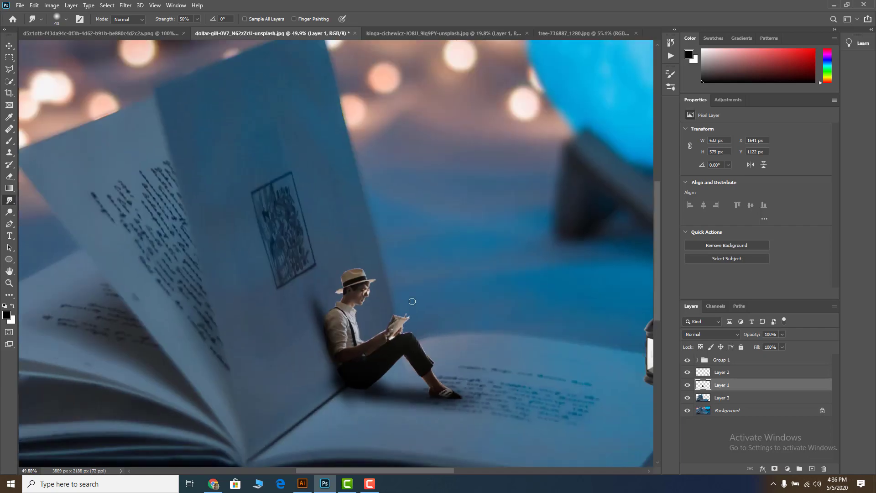
pyautogui.scroll(1, 305, 308)
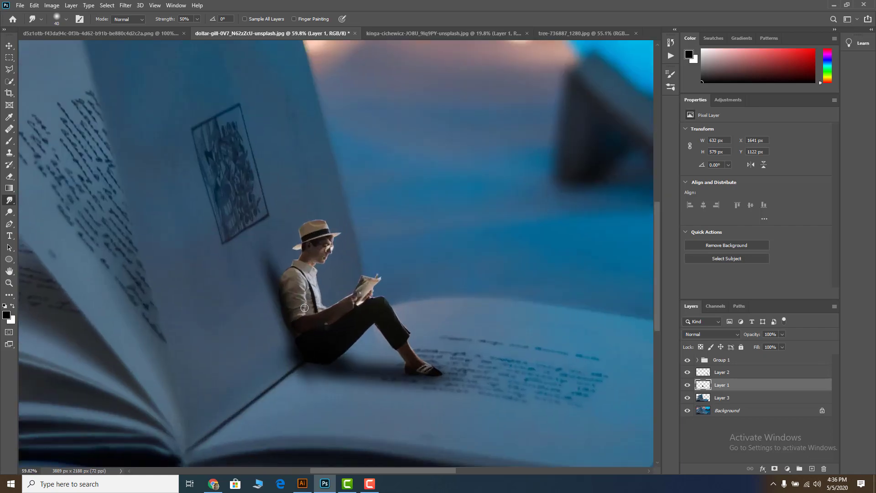
pyautogui.scroll(-2, 305, 308)
pyautogui.click(722, 373)
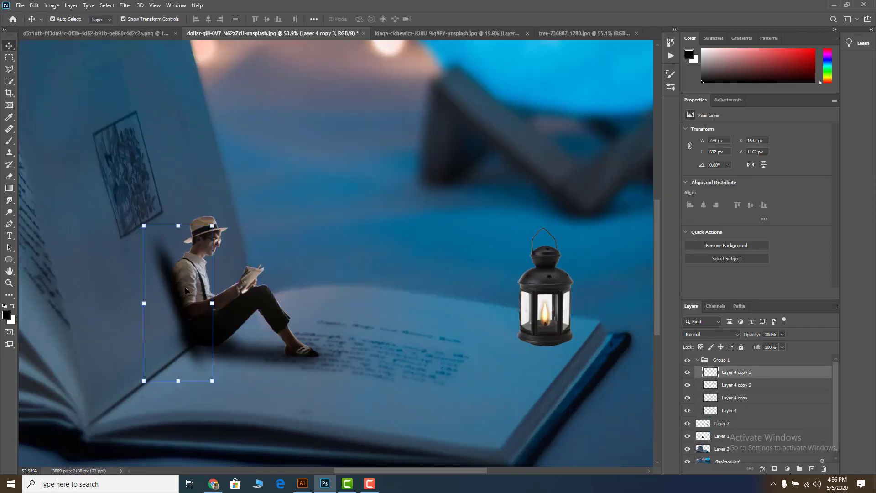
# Step: Place a rotated shadow copy under the lantern below Layer 1 and Gaussian Blur it
pyautogui.moveTo(549, 349); pyautogui.dragTo(580, 365)
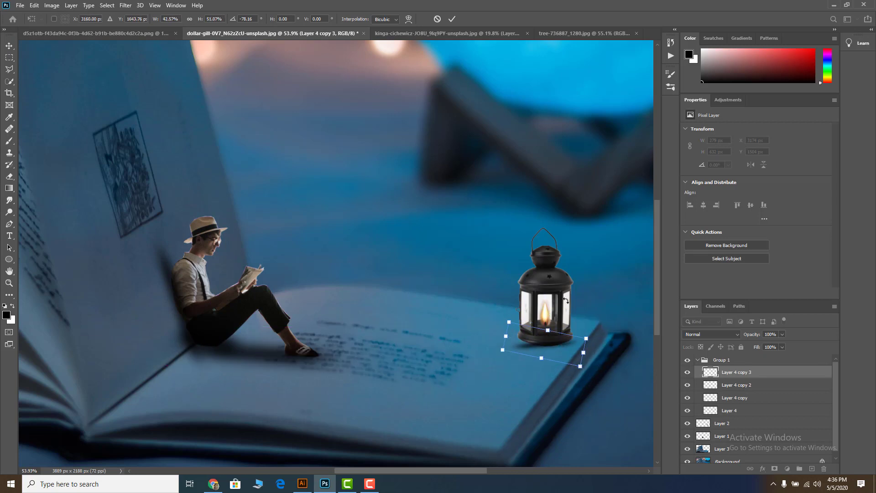
pyautogui.moveTo(724, 436); pyautogui.dragTo(746, 441)
pyautogui.click(550, 316)
pyautogui.press('b')
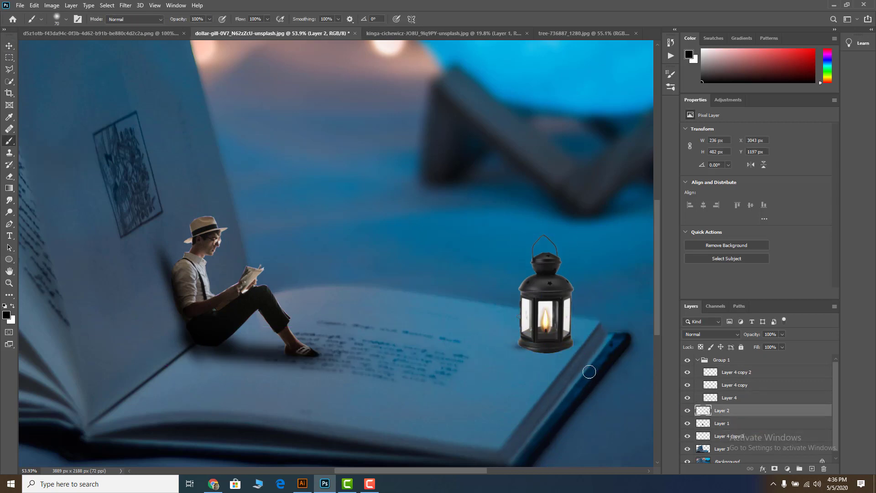
pyautogui.click(126, 5)
pyautogui.moveTo(164, 109)
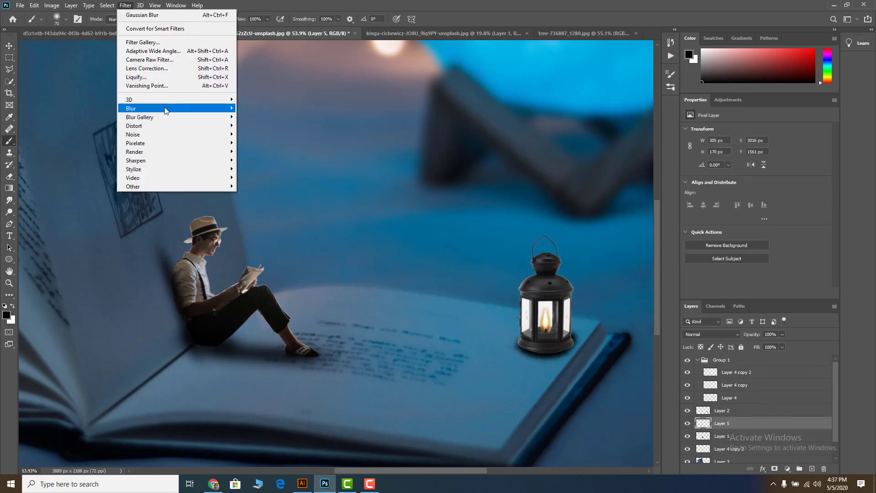
pyautogui.click(265, 148)
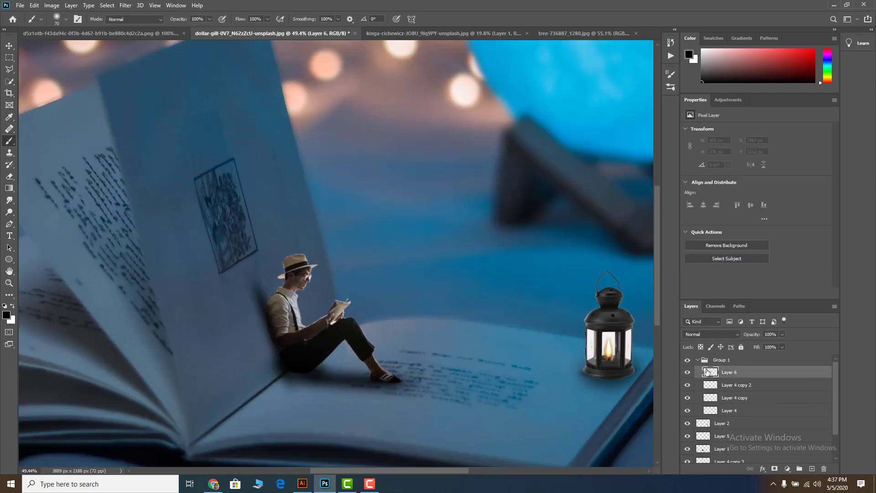
# Step: Move Layer 6 above the shadow group and rename Group 1 to shadow
pyautogui.doubleClick(707, 372)
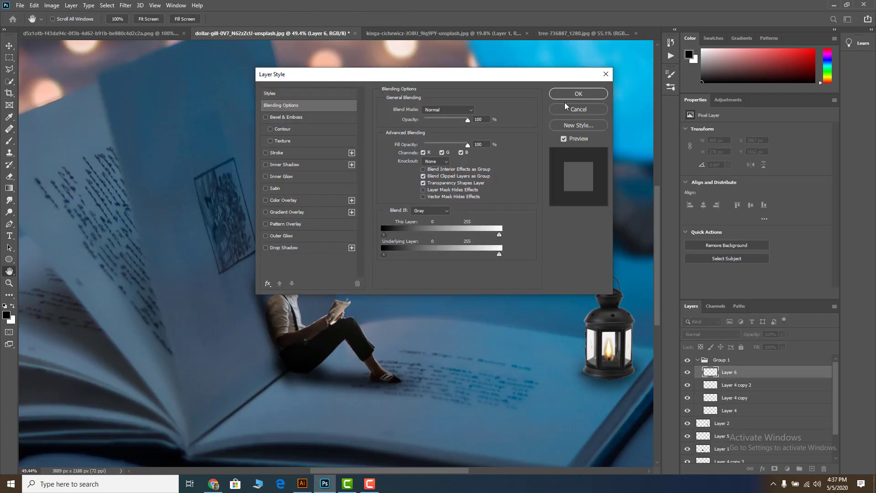
pyautogui.press('Escape')
pyautogui.moveTo(708, 372); pyautogui.dragTo(712, 357)
pyautogui.doubleClick(725, 373)
pyautogui.write('shadow')
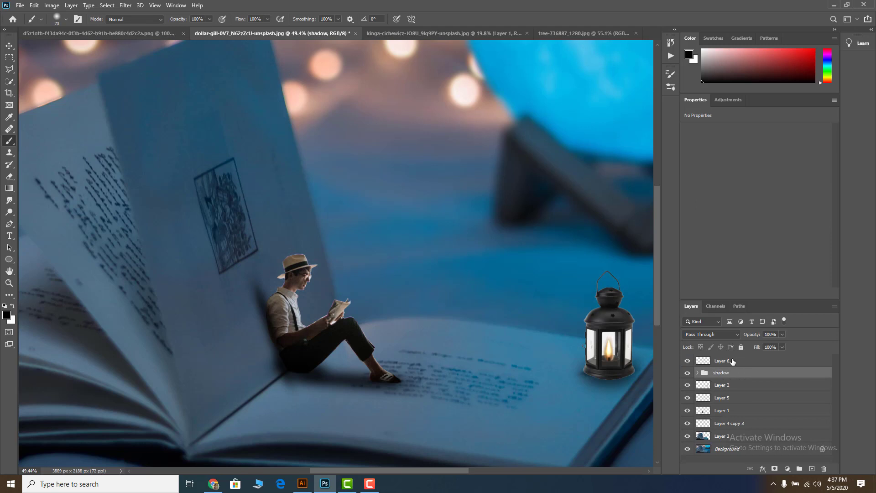
# Step: Set the foreground colour to a saturated yellow in the Color Picker
pyautogui.click(732, 362)
pyautogui.click(6, 315)
pyautogui.moveTo(441, 224); pyautogui.dragTo(442, 213)
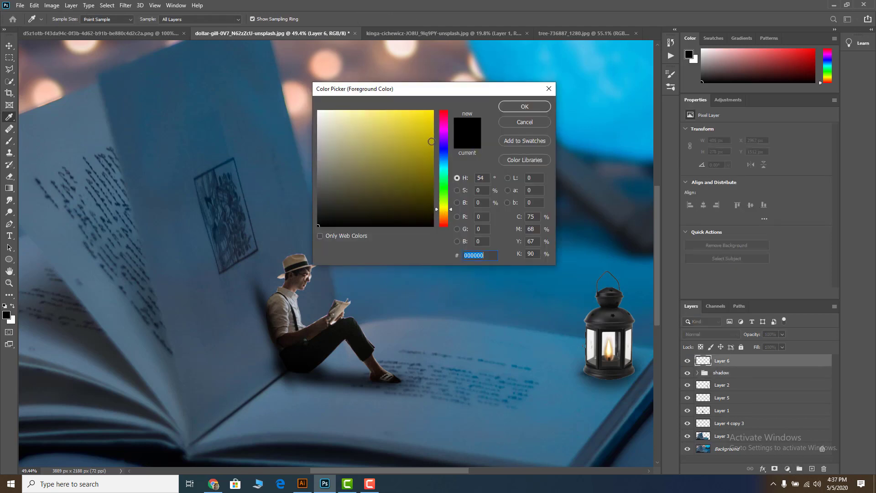
pyautogui.click(433, 113)
pyautogui.click(524, 106)
# Step: Paint yellow around the man and lantern with a 250 px brush and set Layer 6 to Hard Light
pyautogui.press('[')
pyautogui.press('[')
pyautogui.press('[')
pyautogui.moveTo(365, 331)
pyautogui.mouseDown()
pyautogui.moveTo(568, 371)
pyautogui.moveTo(258, 356)
pyautogui.moveTo(314, 338)
pyautogui.mouseUp()
pyautogui.rightClick(754, 362)
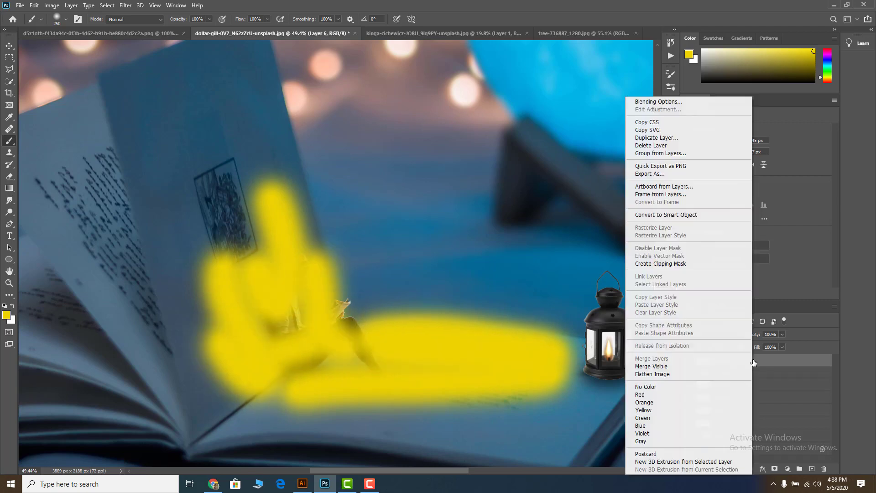
pyautogui.click(667, 403)
pyautogui.rightClick(733, 361)
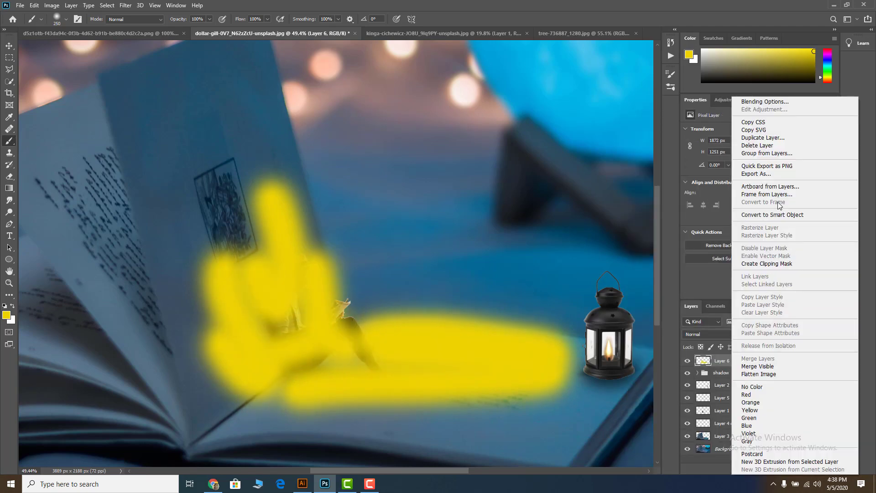
pyautogui.click(707, 334)
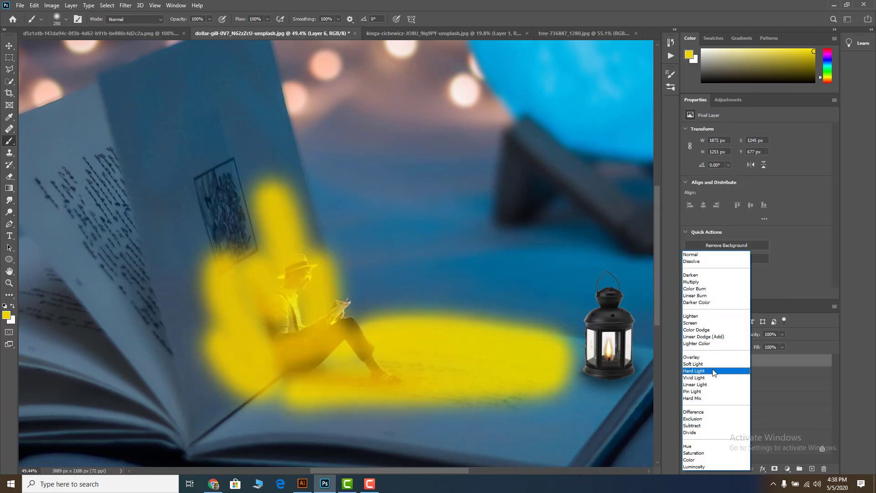
pyautogui.click(703, 367)
# Step: Paint more yellow, try Soft Light at 89% opacity, then undo those changes
pyautogui.moveTo(553, 356)
pyautogui.mouseDown()
pyautogui.moveTo(215, 391)
pyautogui.moveTo(378, 413)
pyautogui.moveTo(294, 197)
pyautogui.mouseUp()
pyautogui.click(712, 334)
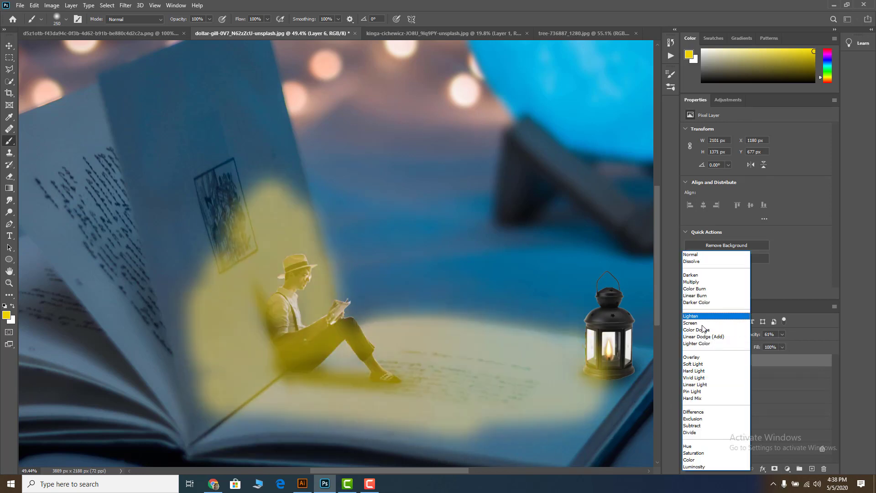
pyautogui.click(703, 361)
pyautogui.click(782, 335)
pyautogui.moveTo(802, 344); pyautogui.dragTo(794, 346)
pyautogui.hotkey('ctrl', '0')
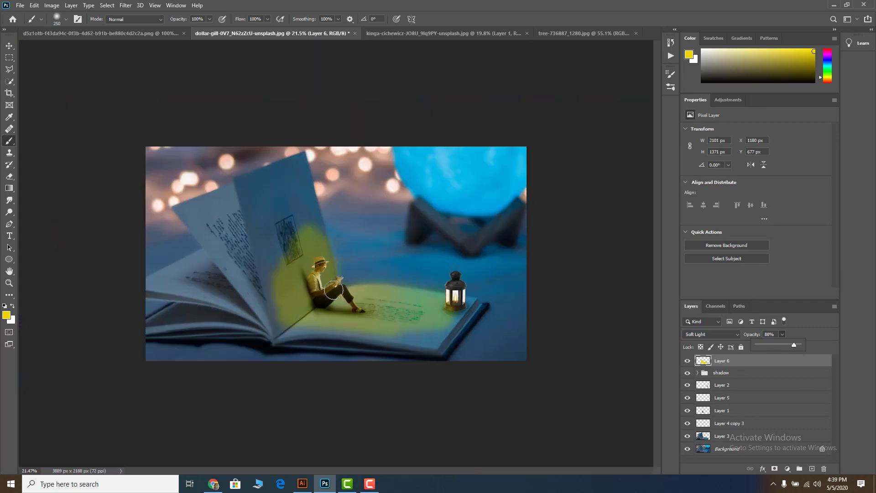
pyautogui.hotkey('ctrl', 'z')
pyautogui.hotkey('ctrl', 'z')
# Step: Mask out the lower yellow in black and repaint yellow between the man and lantern
pyautogui.click(774, 469)
pyautogui.press('x')
pyautogui.moveTo(493, 349)
pyautogui.mouseDown()
pyautogui.moveTo(273, 341)
pyautogui.moveTo(299, 242)
pyautogui.mouseUp()
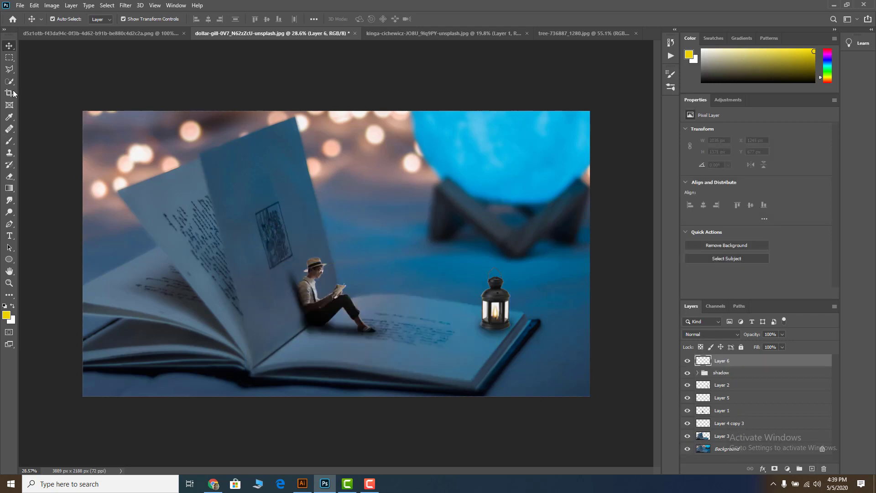
pyautogui.press('b')
pyautogui.moveTo(473, 313)
pyautogui.mouseDown()
pyautogui.moveTo(329, 269)
pyautogui.moveTo(466, 334)
pyautogui.moveTo(292, 291)
pyautogui.mouseUp()
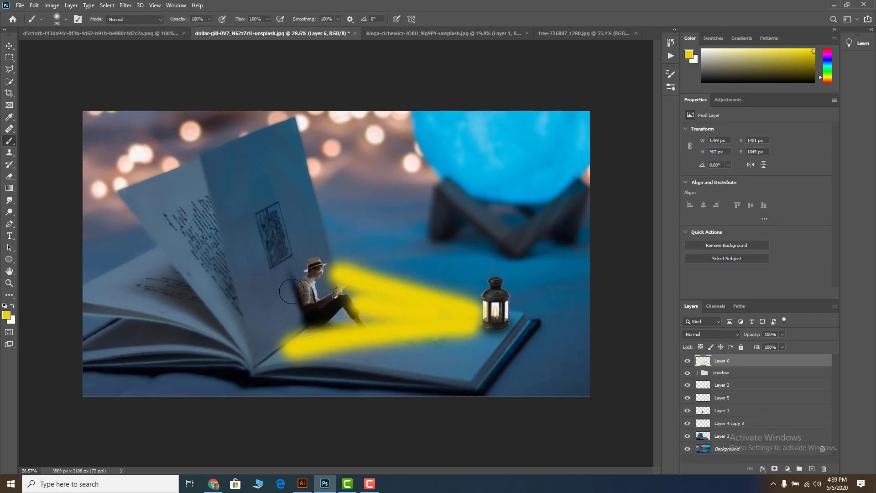
# Step: Apply a Gaussian Blur of 84.1 to the yellow strokes
pyautogui.click(126, 5)
pyautogui.click(262, 142)
pyautogui.moveTo(575, 254); pyautogui.dragTo(589, 254)
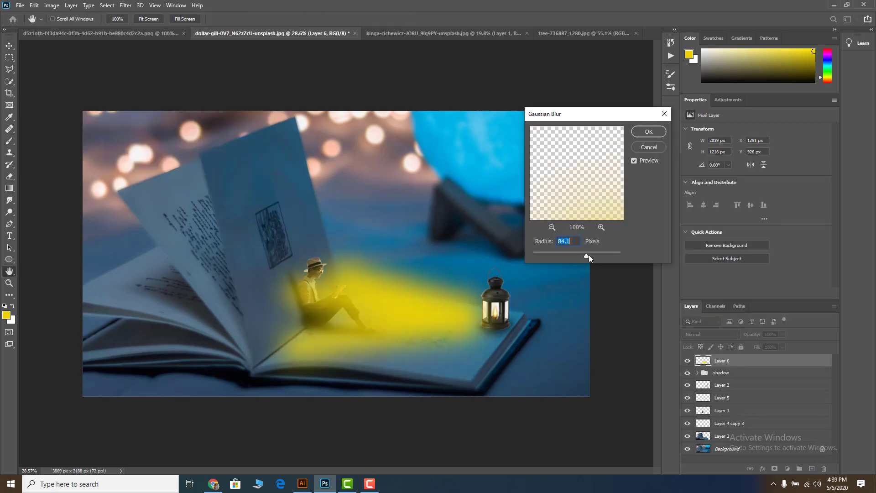
pyautogui.press('Return')
pyautogui.click(712, 335)
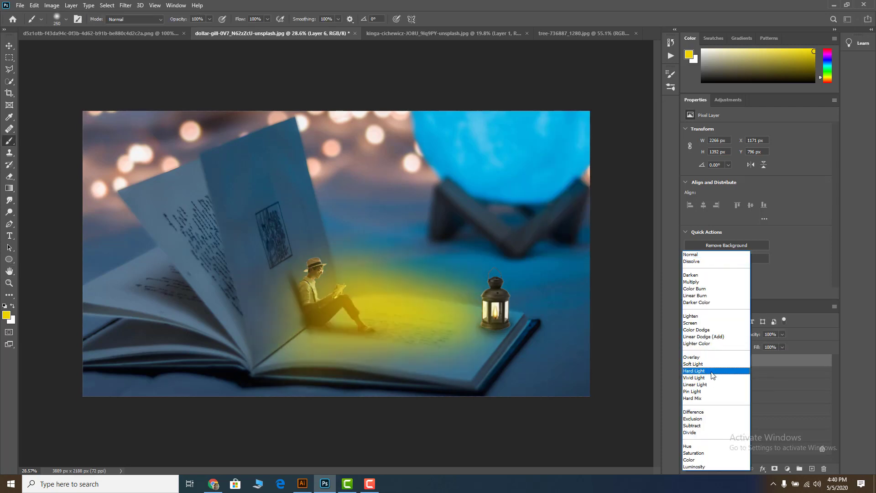
# Step: Set the glow to Pin Light, enlarge it over the page, and add a layer mask
pyautogui.click(693, 392)
pyautogui.hotkey('ctrl', 't')
pyautogui.moveTo(558, 338); pyautogui.dragTo(451, 331)
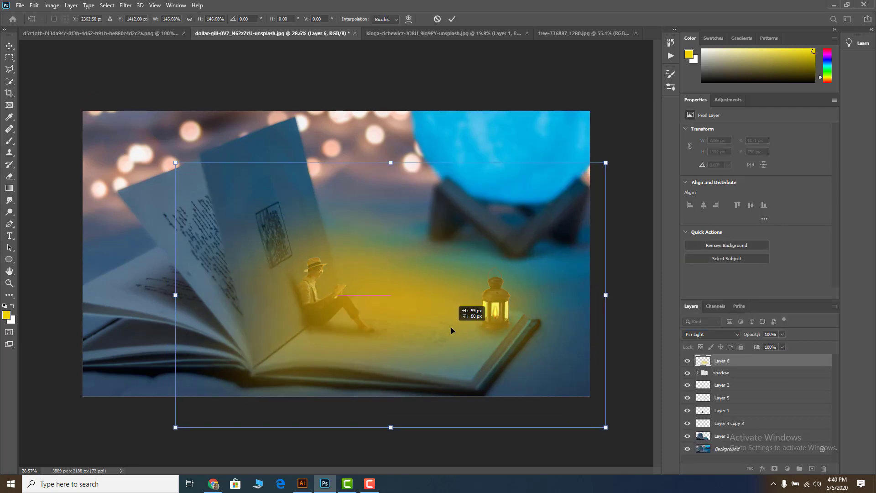
pyautogui.moveTo(605, 427); pyautogui.dragTo(620, 439)
pyautogui.press('Return')
pyautogui.click(775, 468)
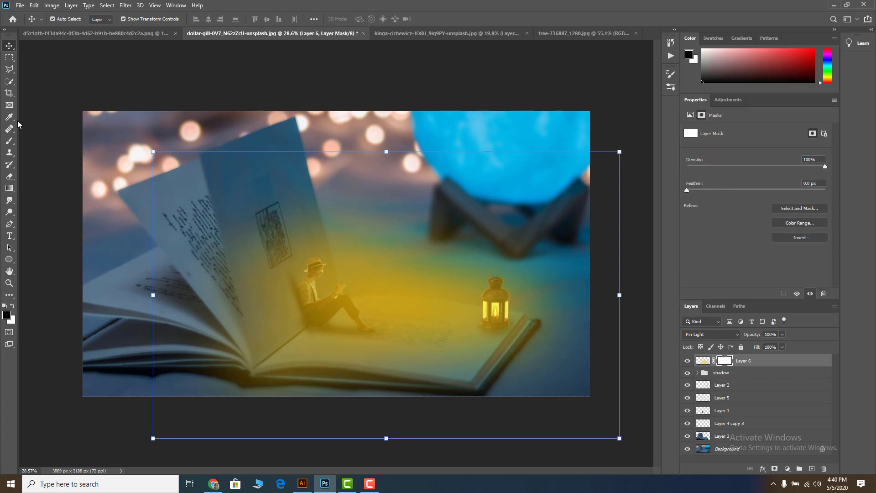
pyautogui.click(9, 141)
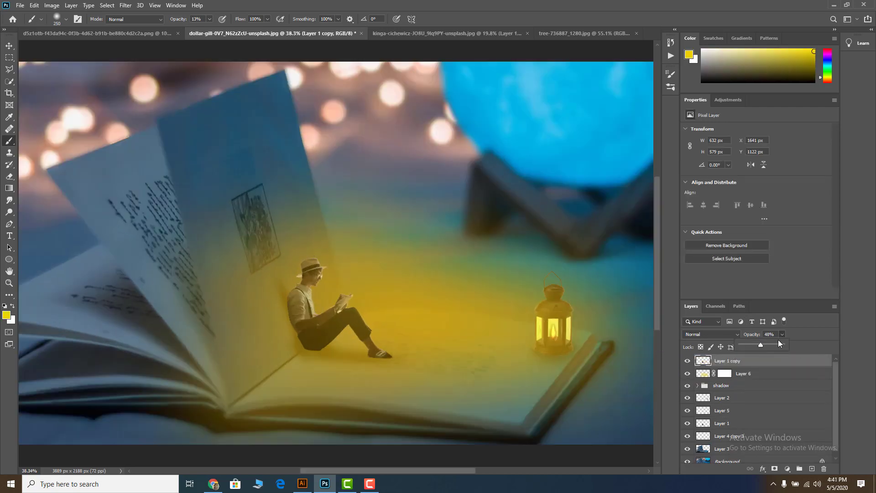
# Step: Set the layer to 60% opacity, then paste an orange glow over the lantern in Hard Light mode
pyautogui.click(766, 344)
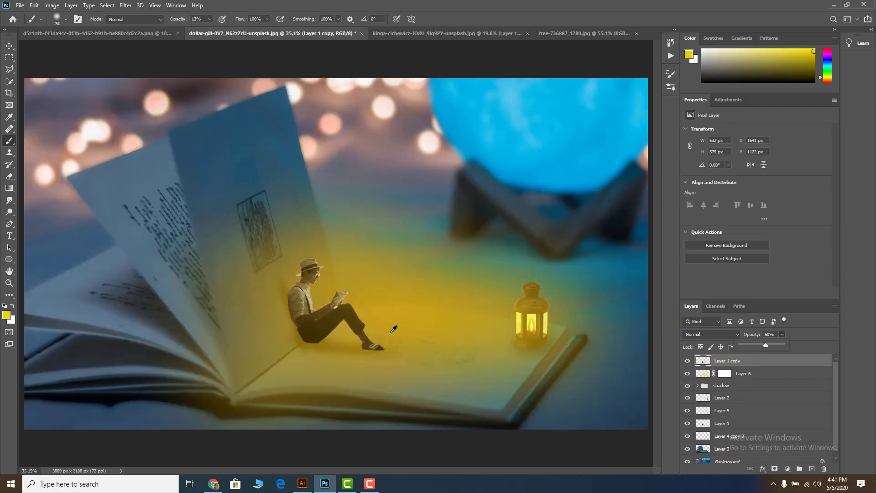
pyautogui.scroll(-3, 405, 314)
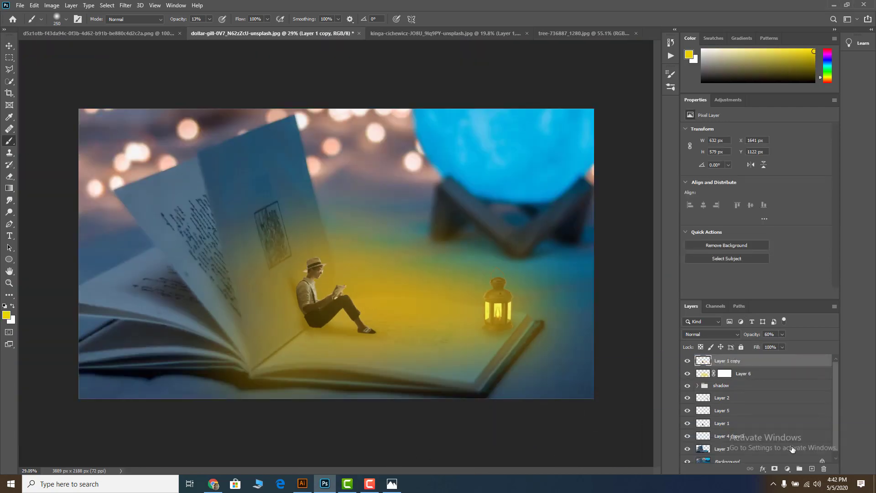
pyautogui.hotkey('ctrl', 'v')
pyautogui.hotkey('ctrl', 't')
pyautogui.moveTo(349, 264)
pyautogui.mouseDown()
pyautogui.moveTo(416, 296)
pyautogui.moveTo(335, 252)
pyautogui.mouseUp()
pyautogui.moveTo(292, 228); pyautogui.dragTo(499, 309)
pyautogui.click(711, 334)
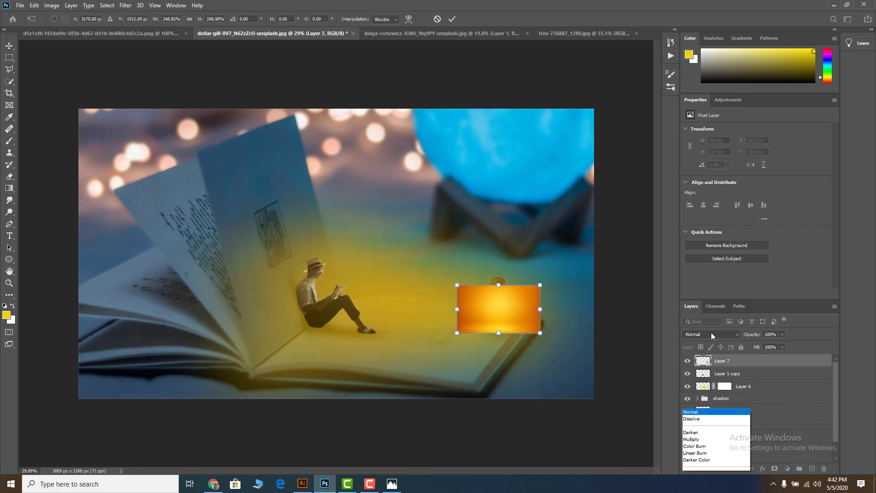
pyautogui.click(713, 370)
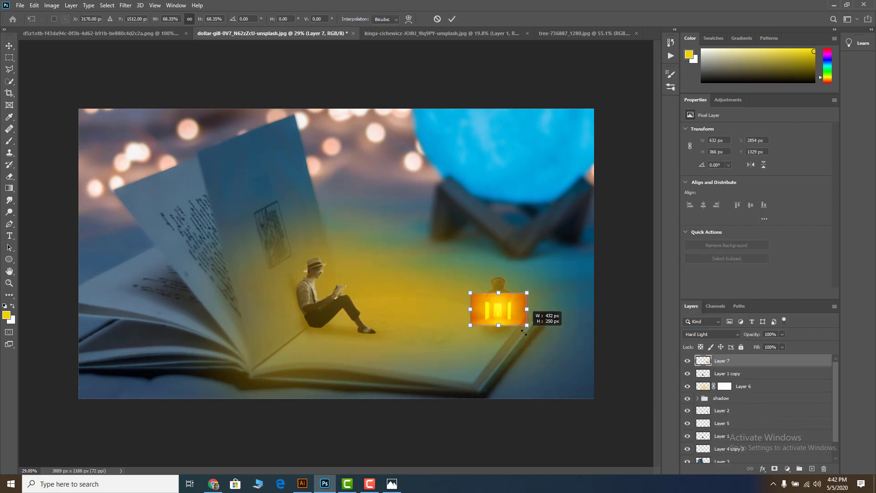
pyautogui.moveTo(541, 332); pyautogui.dragTo(523, 326)
# Step: Add a mask to the orange glow Layer 7 and lasso around the lantern's outline
pyautogui.click(775, 469)
pyautogui.scroll(3, 499, 310)
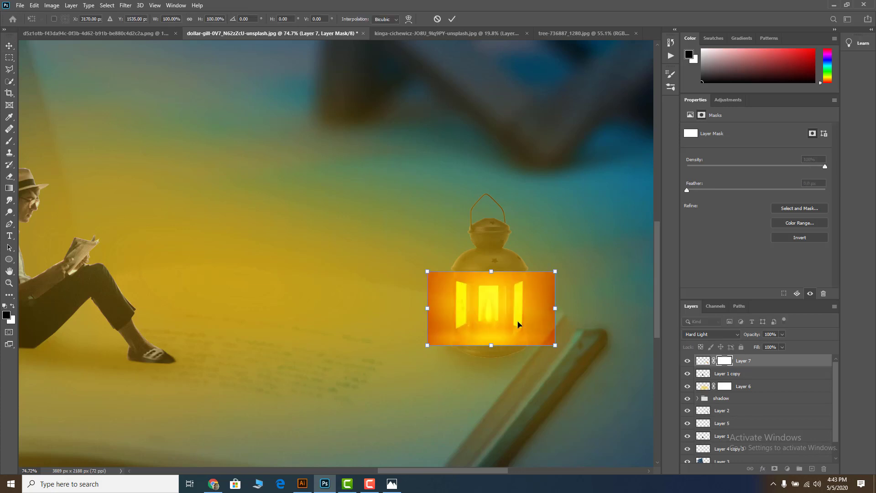
pyautogui.hotkey('ctrl', 't')
pyautogui.scroll(2, 496, 293)
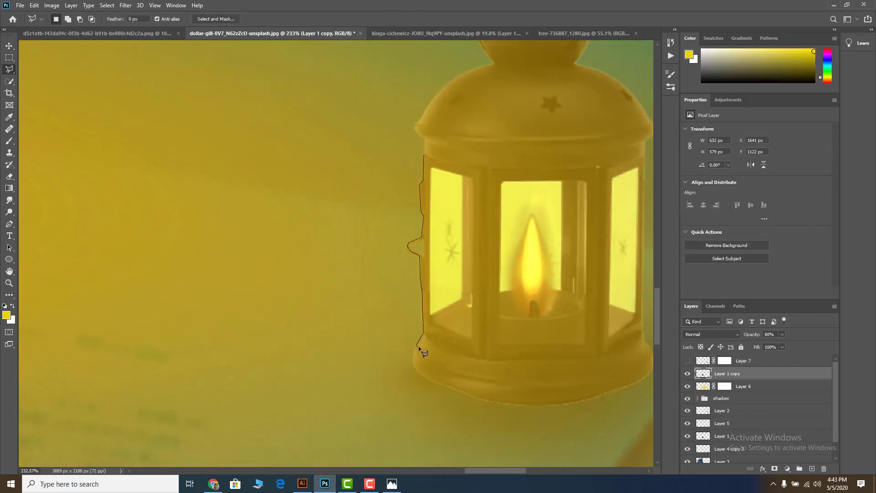
pyautogui.click(632, 382)
pyautogui.click(494, 372)
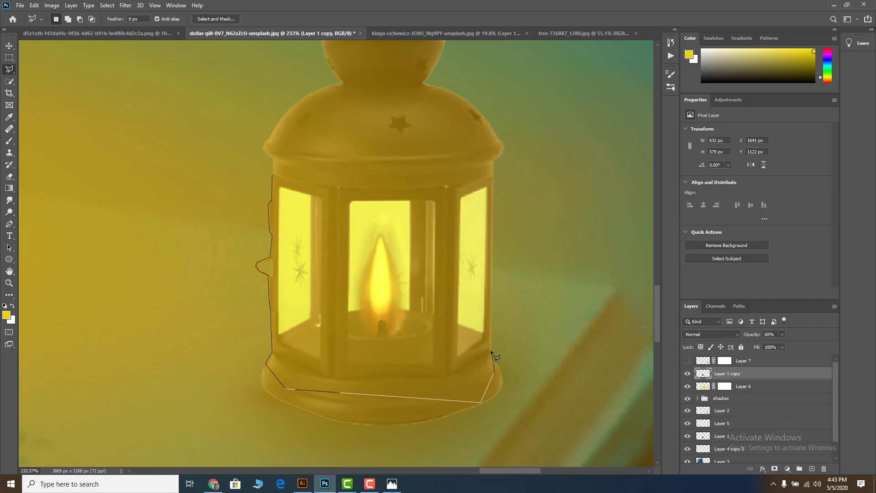
pyautogui.click(688, 361)
pyautogui.click(708, 361)
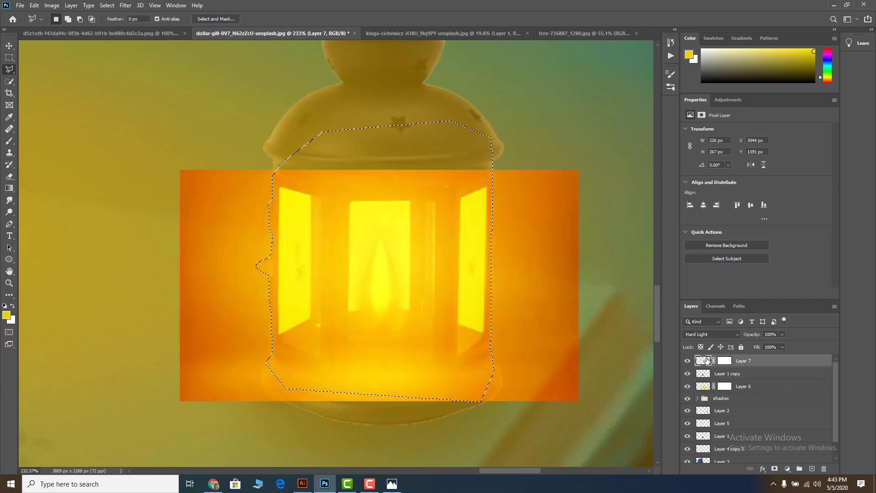
pyautogui.click(725, 361)
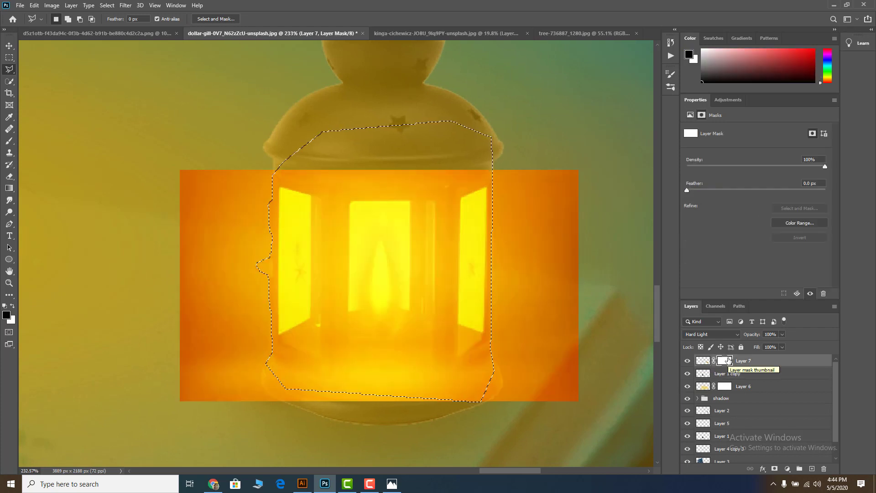
# Step: Fill the glow mask black outside the lantern selection, then deselect
pyautogui.press('x')
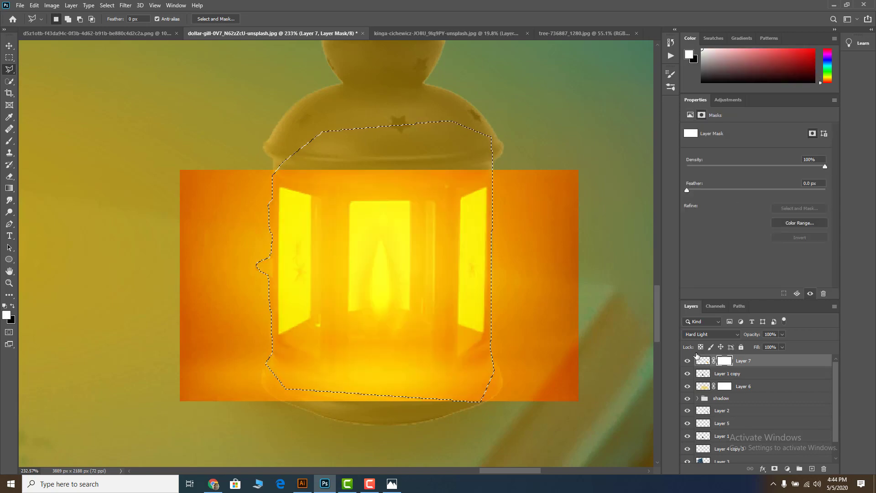
pyautogui.press('Delete')
pyautogui.press('b')
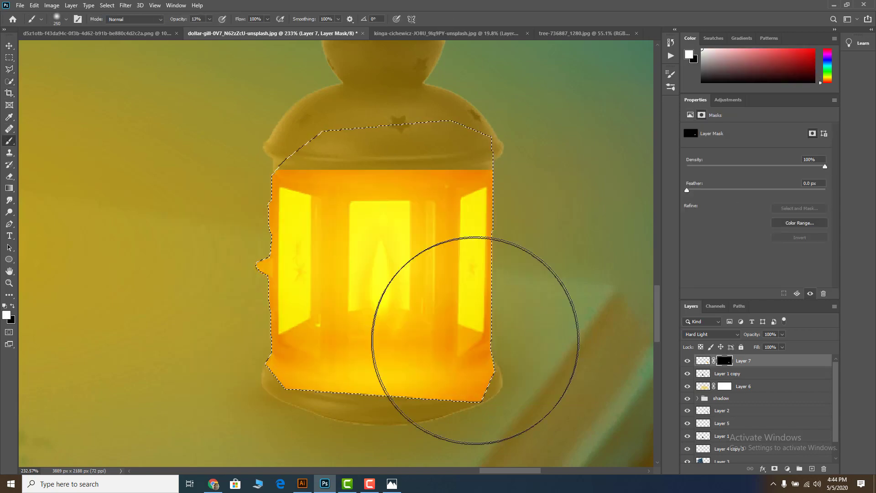
pyautogui.hotkey('ctrl', 'd')
pyautogui.scroll(-5, 439, 313)
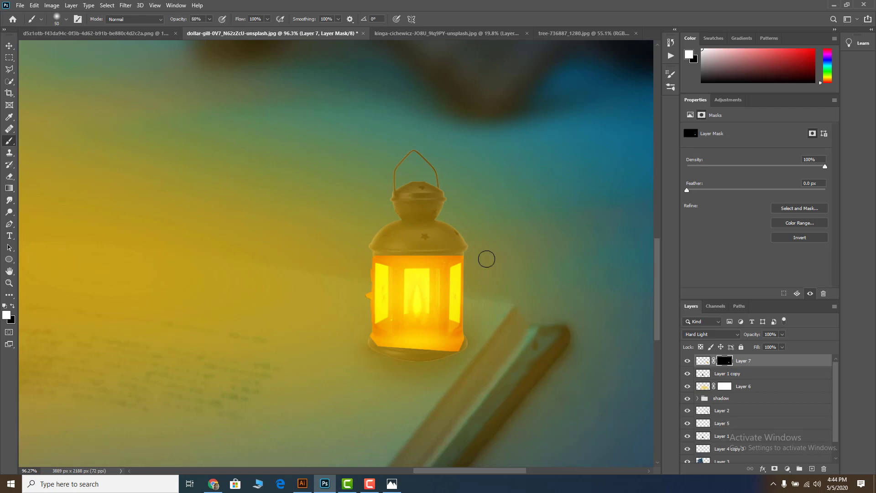
pyautogui.scroll(-5, 473, 354)
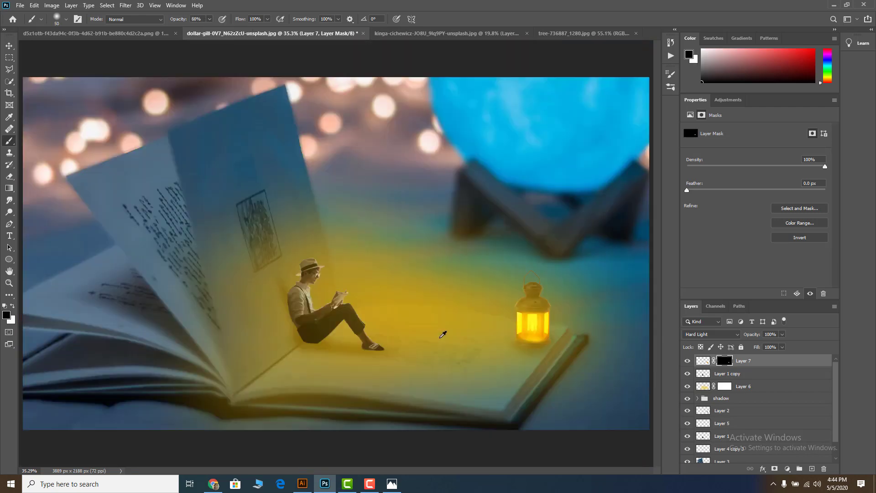
pyautogui.scroll(-2, 469, 313)
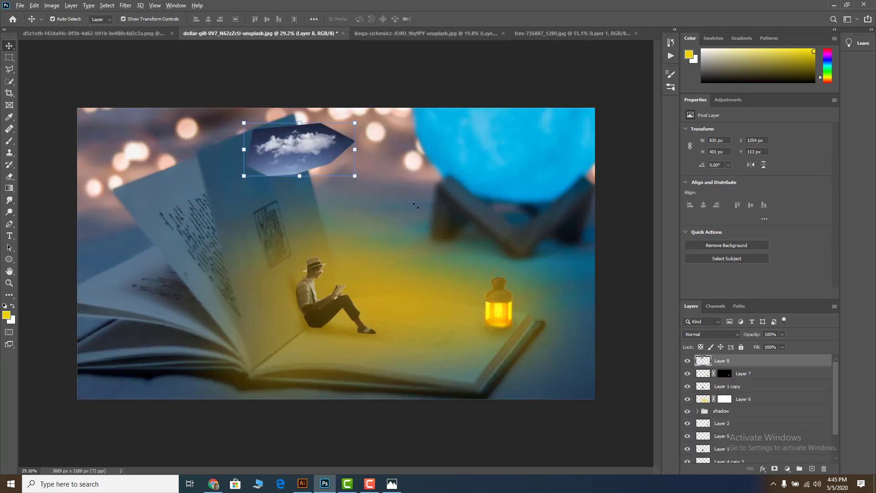
# Step: Enlarge the cloud image across the top of the scene and blend it with Lighten
pyautogui.moveTo(471, 208)
pyautogui.mouseDown()
pyautogui.moveTo(332, 127)
pyautogui.moveTo(508, 86)
pyautogui.mouseUp()
pyautogui.click(452, 19)
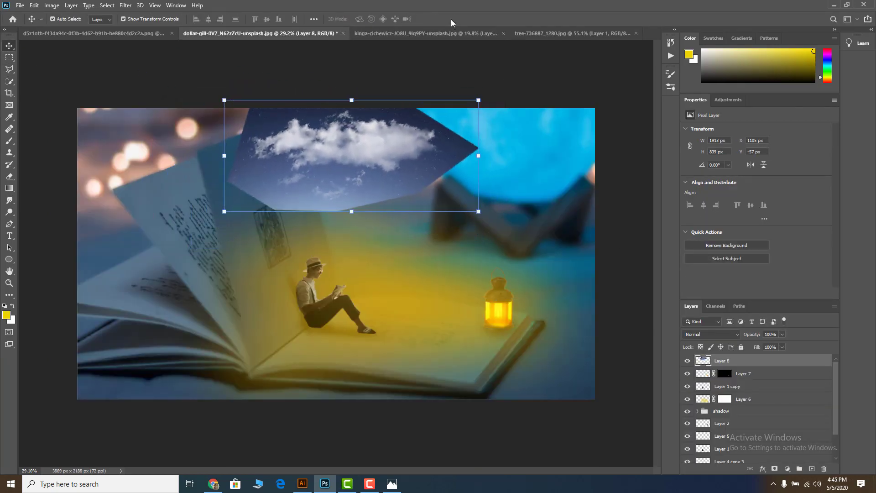
pyautogui.click(711, 334)
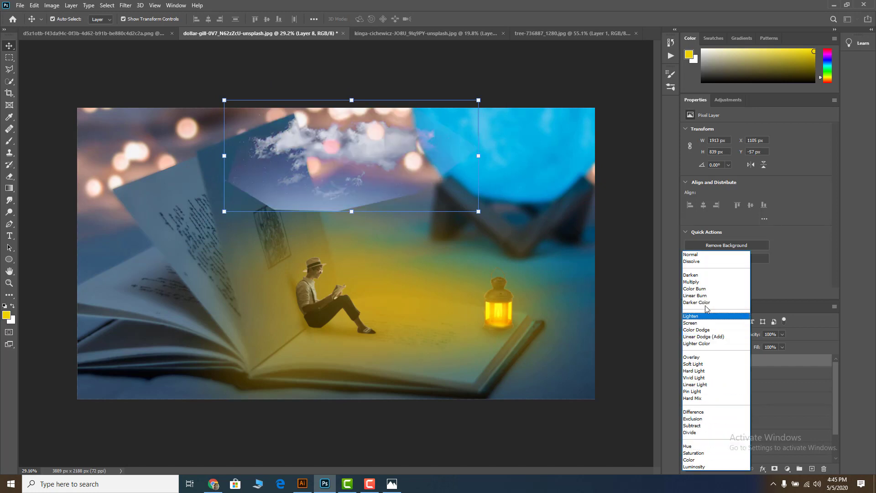
pyautogui.click(691, 316)
# Step: Mask the cloud layer's hard lower edge away with a 600 px black brush
pyautogui.click(774, 468)
pyautogui.press('d')
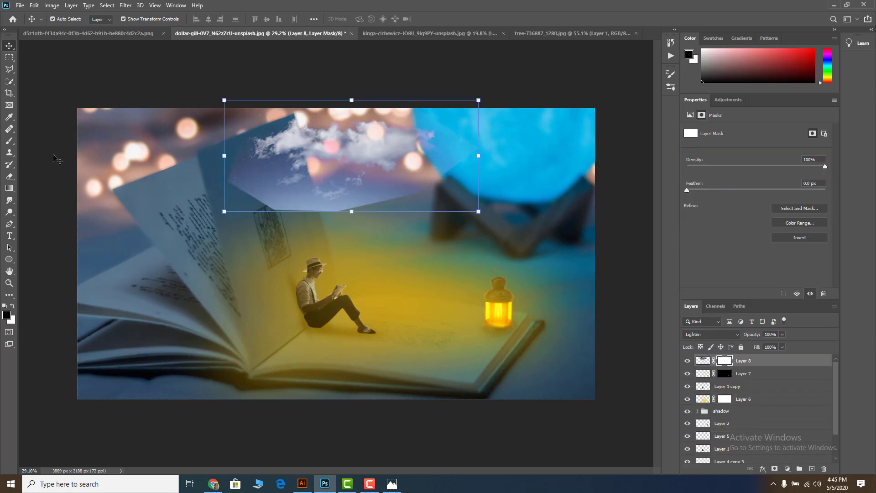
pyautogui.press('b')
pyautogui.press(']')
pyautogui.press(']')
pyautogui.press(']')
pyautogui.moveTo(264, 201)
pyautogui.mouseDown()
pyautogui.moveTo(405, 198)
pyautogui.moveTo(306, 202)
pyautogui.mouseUp()
pyautogui.scroll(-3, 218, 121)
# Step: Duplicate the cloud layer, shift a copy to the right, and ready its mask for brushing
pyautogui.press('v')
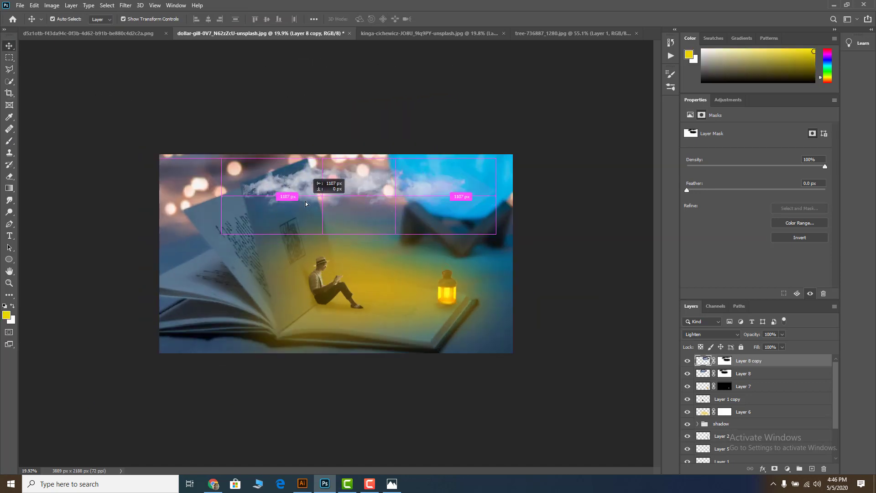
pyautogui.scroll(-2, 479, 263)
pyautogui.scroll(3, 369, 193)
pyautogui.scroll(-2, 362, 217)
pyautogui.scroll(2, 362, 217)
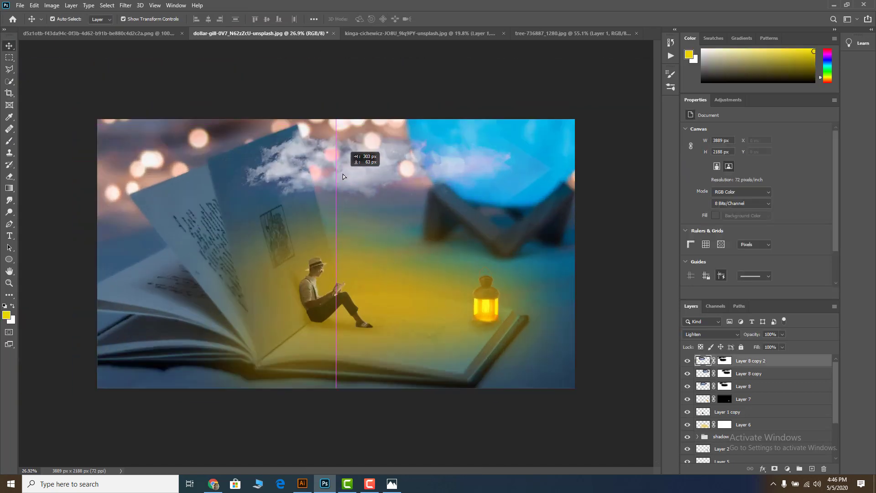
pyautogui.moveTo(343, 174); pyautogui.dragTo(328, 169)
pyautogui.click(724, 361)
pyautogui.press('b')
pyautogui.press('d')
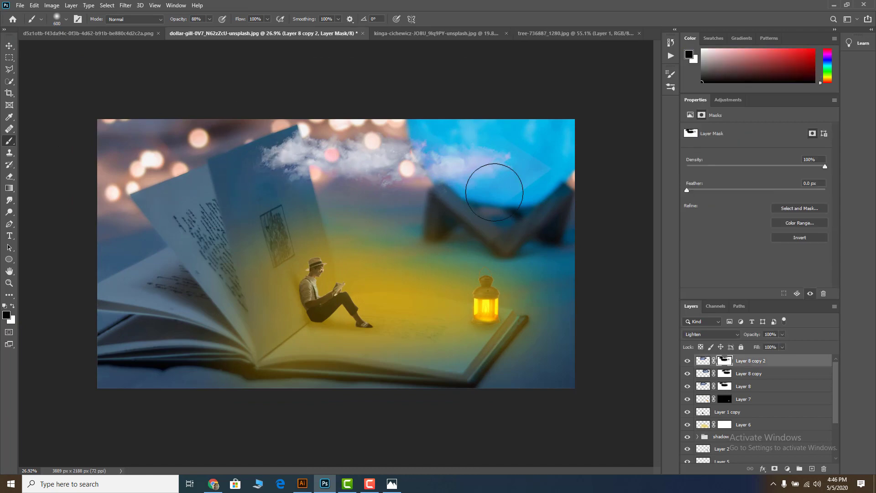
pyautogui.scroll(1, 369, 263)
# Step: Merge visible layers into a new layer; in Camera Raw set Shadows +88, Highlights −72, Temperature +18, Clarity +16
pyautogui.hotkey('ctrl', 'alt', 'shift', 'e')
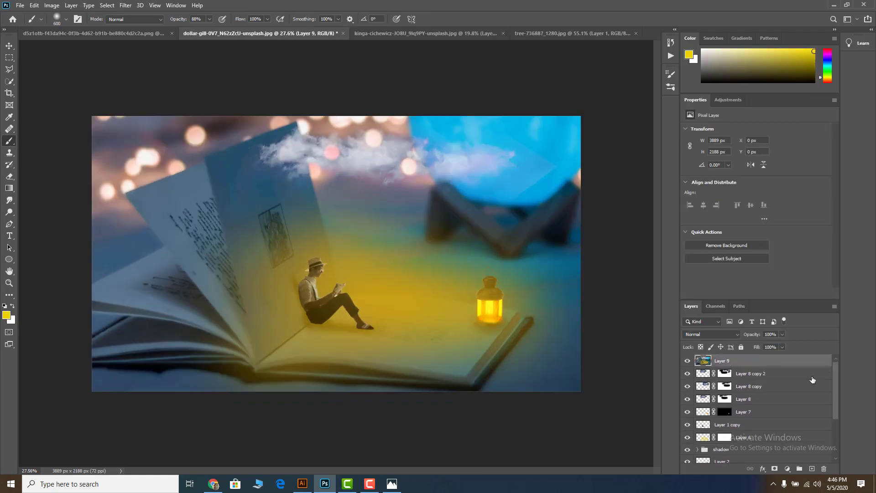
pyautogui.hotkey('ctrl', 'shift', 'a')
pyautogui.moveTo(804, 289); pyautogui.dragTo(776, 291)
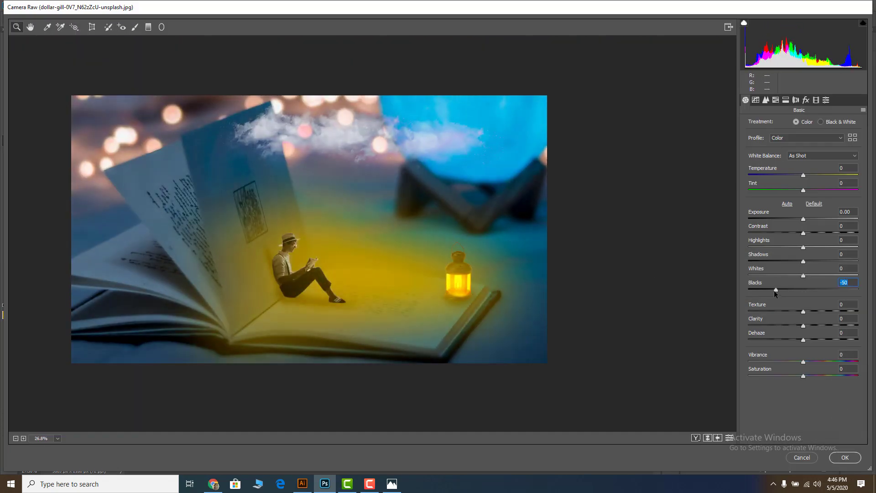
pyautogui.moveTo(803, 233)
pyautogui.mouseDown()
pyautogui.moveTo(811, 233)
pyautogui.moveTo(766, 246)
pyautogui.mouseUp()
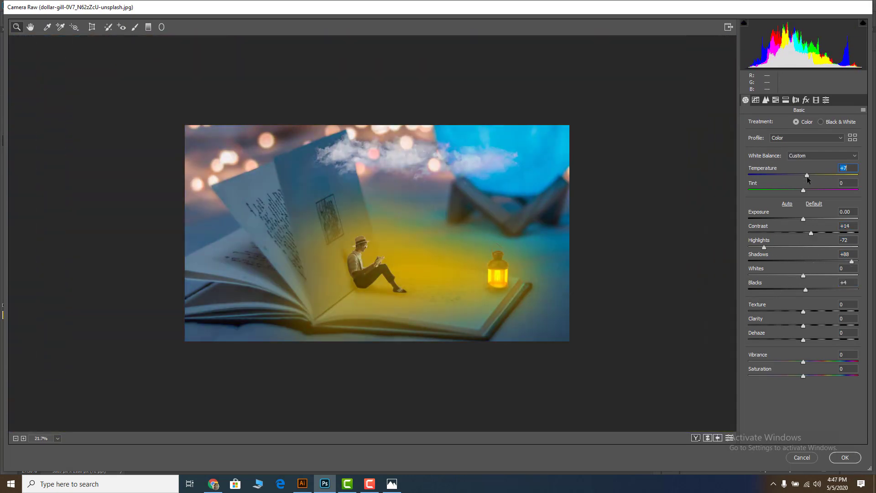
pyautogui.moveTo(807, 176); pyautogui.dragTo(814, 175)
pyautogui.moveTo(804, 325); pyautogui.dragTo(812, 326)
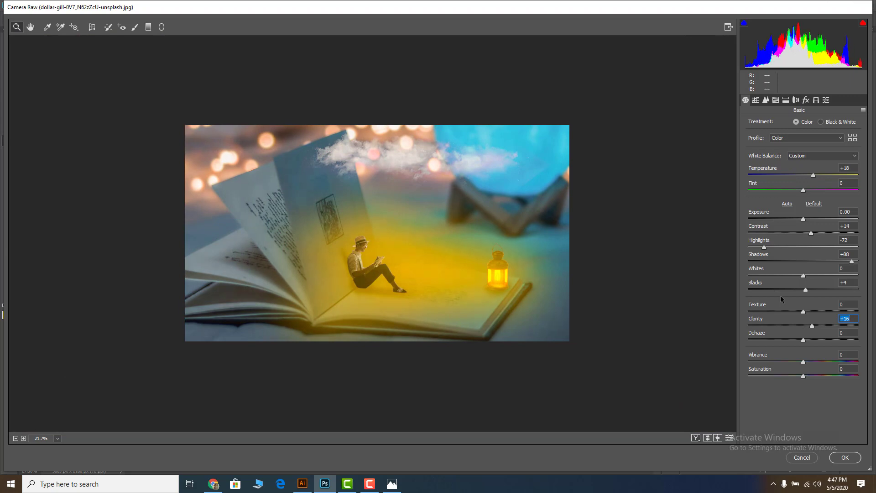
# Step: Lower yellow saturation to −18, boost aqua saturation, and set the red primary hue to −5
pyautogui.click(775, 100)
pyautogui.click(783, 124)
pyautogui.moveTo(804, 187); pyautogui.dragTo(789, 188)
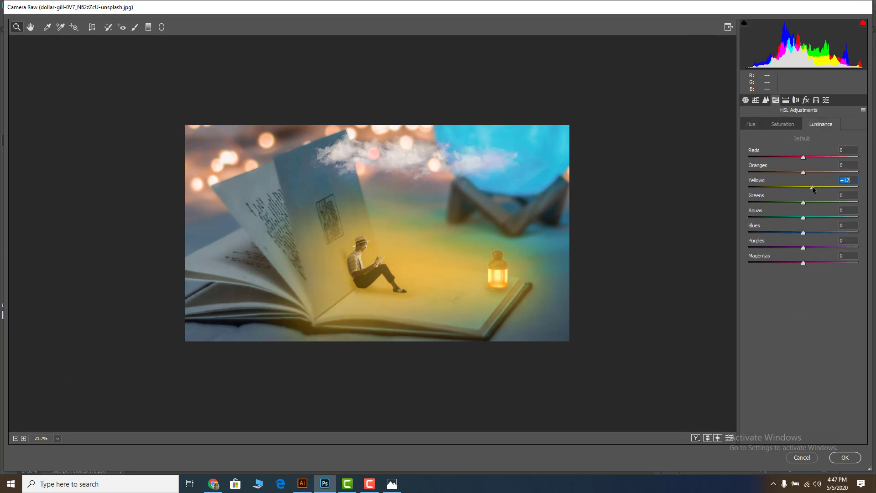
pyautogui.moveTo(803, 217); pyautogui.dragTo(817, 217)
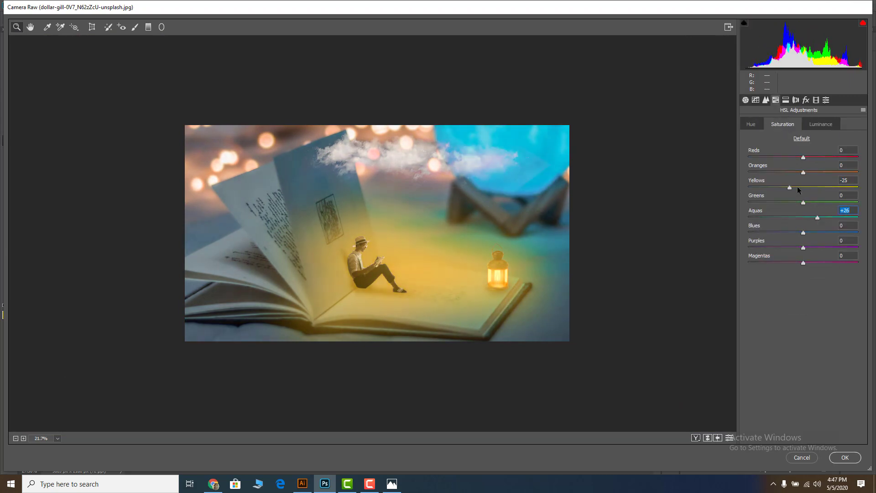
pyautogui.moveTo(790, 187); pyautogui.dragTo(793, 187)
pyautogui.press('q')
pyautogui.click(816, 99)
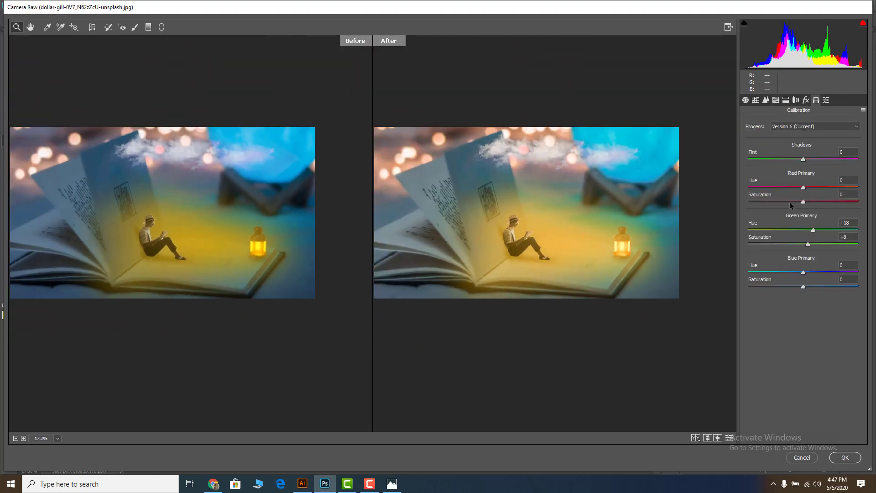
pyautogui.moveTo(803, 188); pyautogui.dragTo(800, 188)
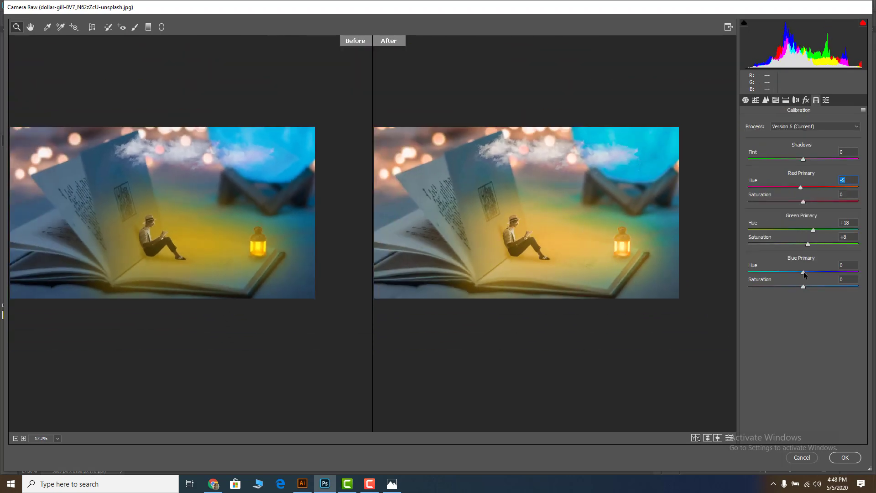
# Step: Apply the Camera Raw grade, then smudge the man's lower trouser edge into the book page
pyautogui.press('Return')
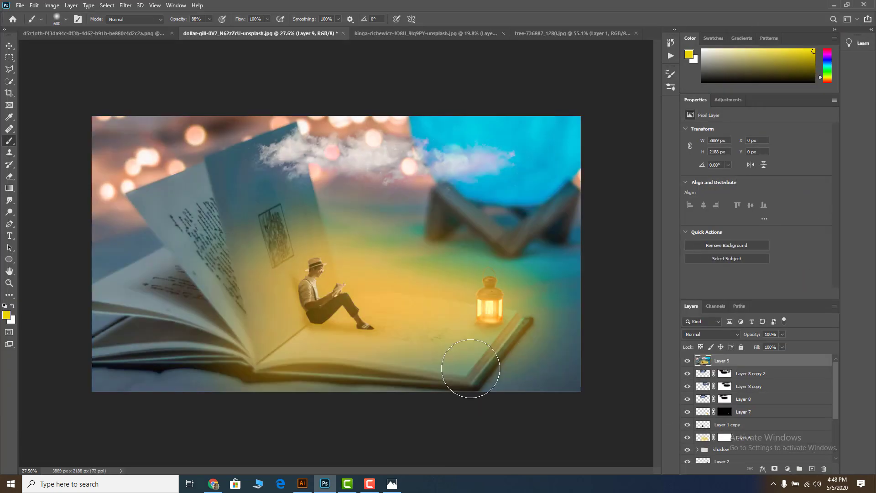
pyautogui.scroll(10, 366, 330)
pyautogui.press('r')
pyautogui.moveTo(336, 290); pyautogui.dragTo(437, 289)
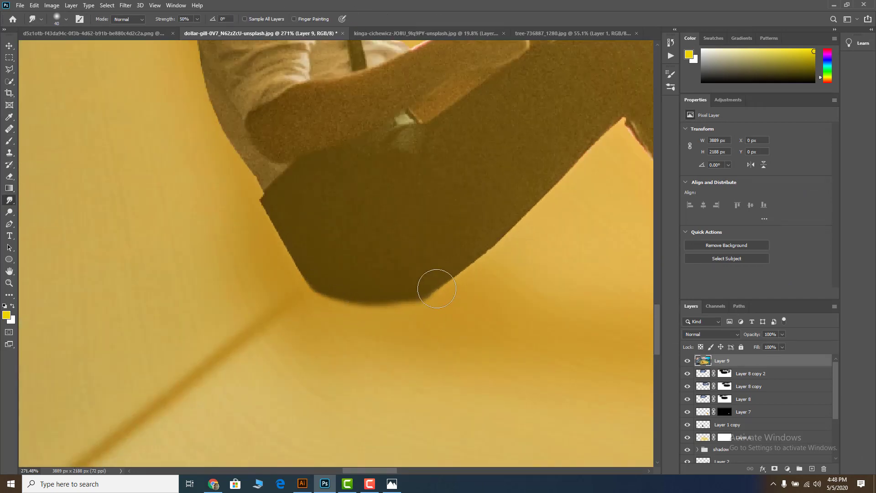
pyautogui.scroll(-5, 274, 277)
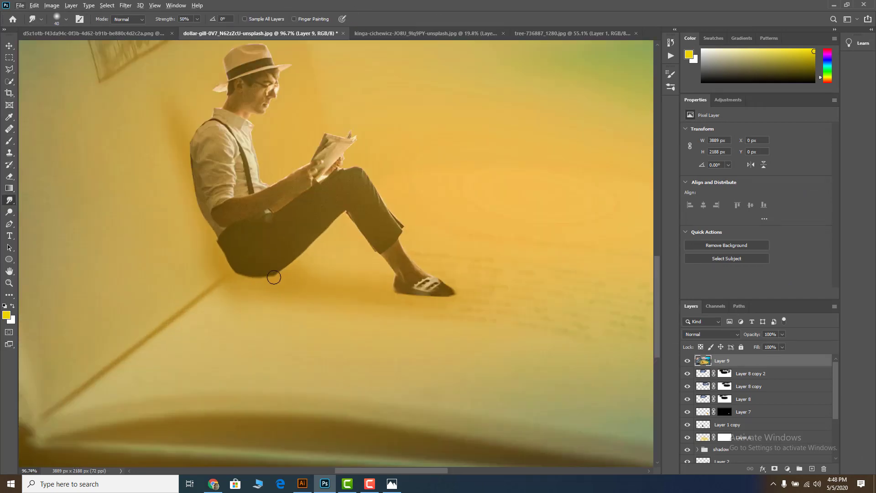
pyautogui.scroll(-5, 268, 307)
pyautogui.scroll(5, 304, 307)
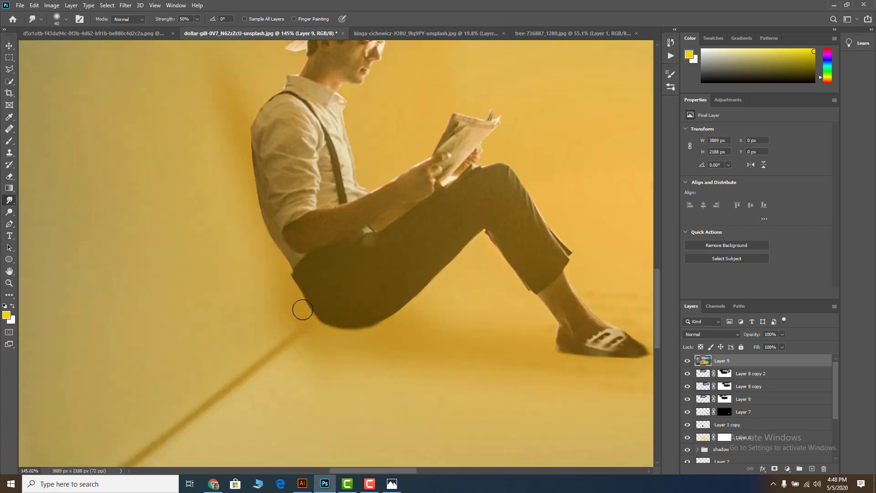
pyautogui.scroll(-6, 455, 406)
pyautogui.scroll(2, 502, 296)
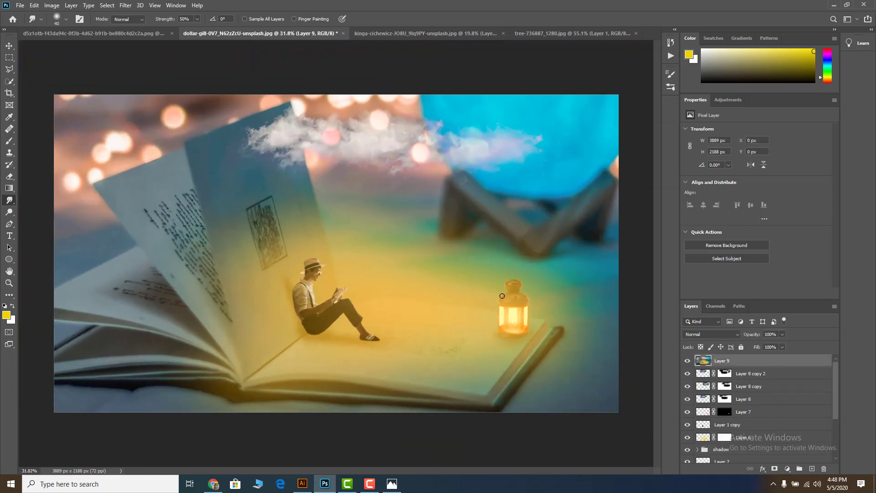